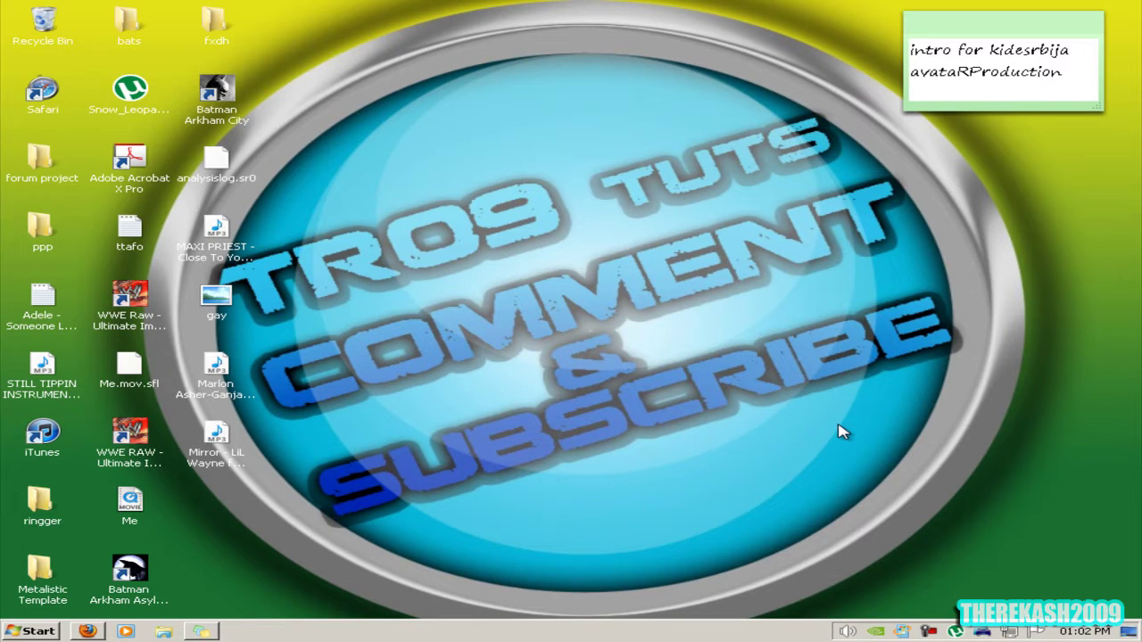
# Close the DVD Flick download tab so only the ImgBurn download page remains.
pyautogui.click(94, 631)
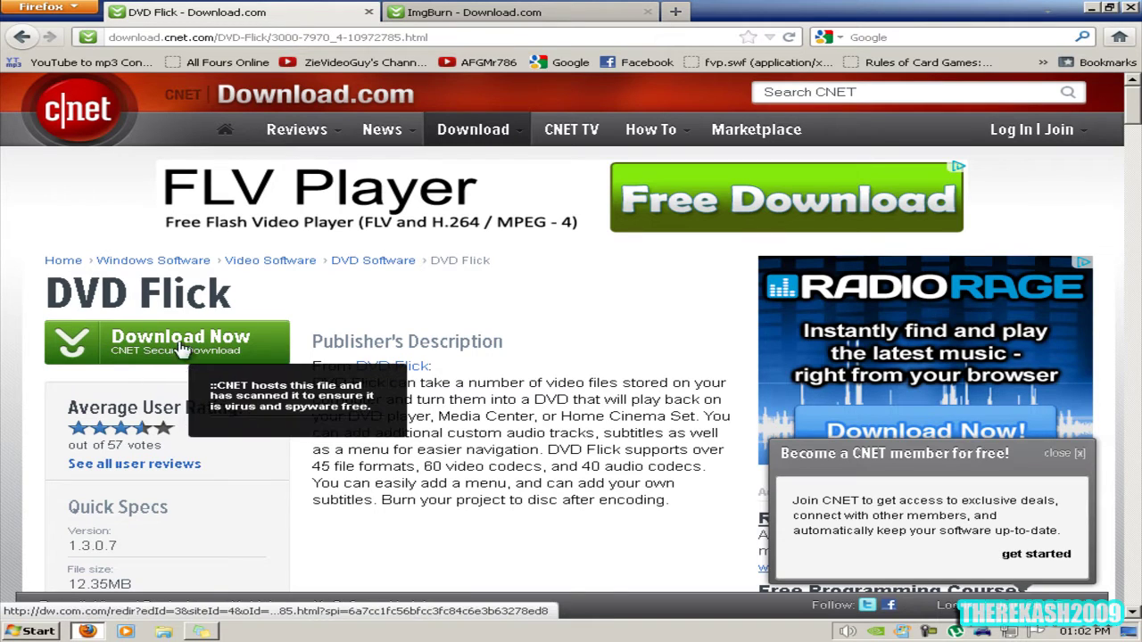
pyautogui.click(368, 12)
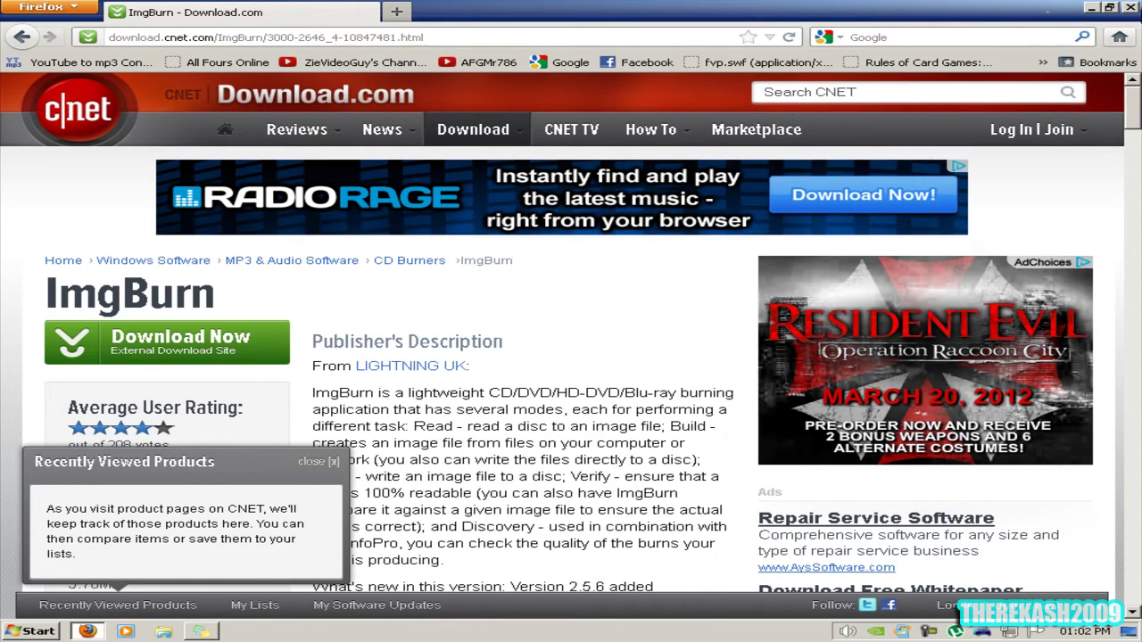
# Show the desktop and launch DVD Flick from the Start menu, dismissing µTorrent's tray menu.
pyautogui.press('super+d')
pyautogui.click(7, 630)
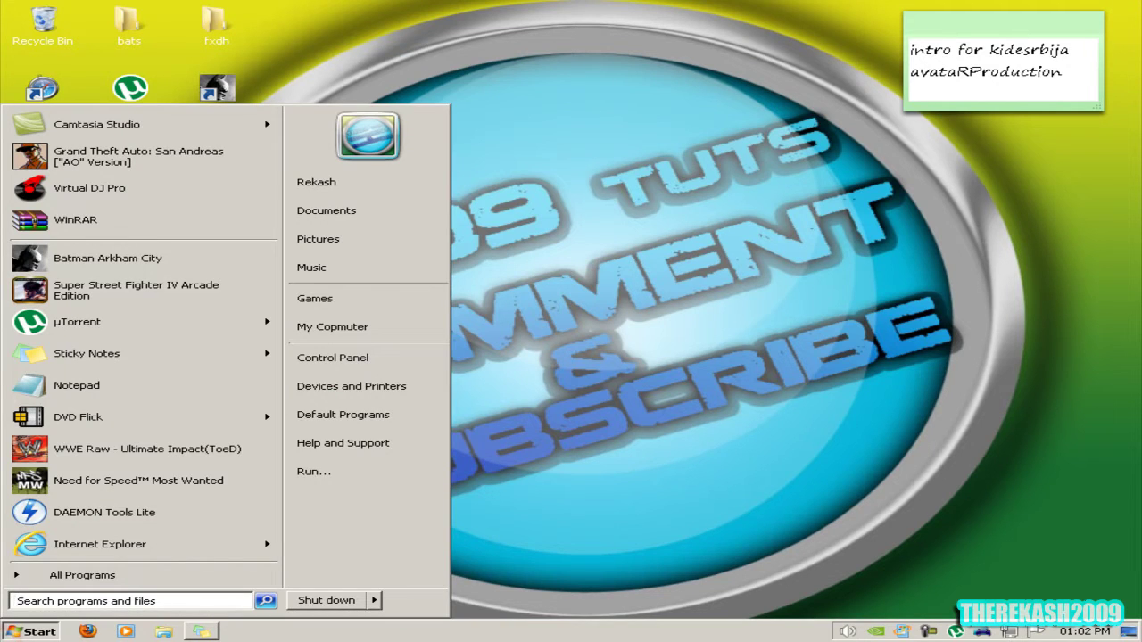
pyautogui.click(100, 416)
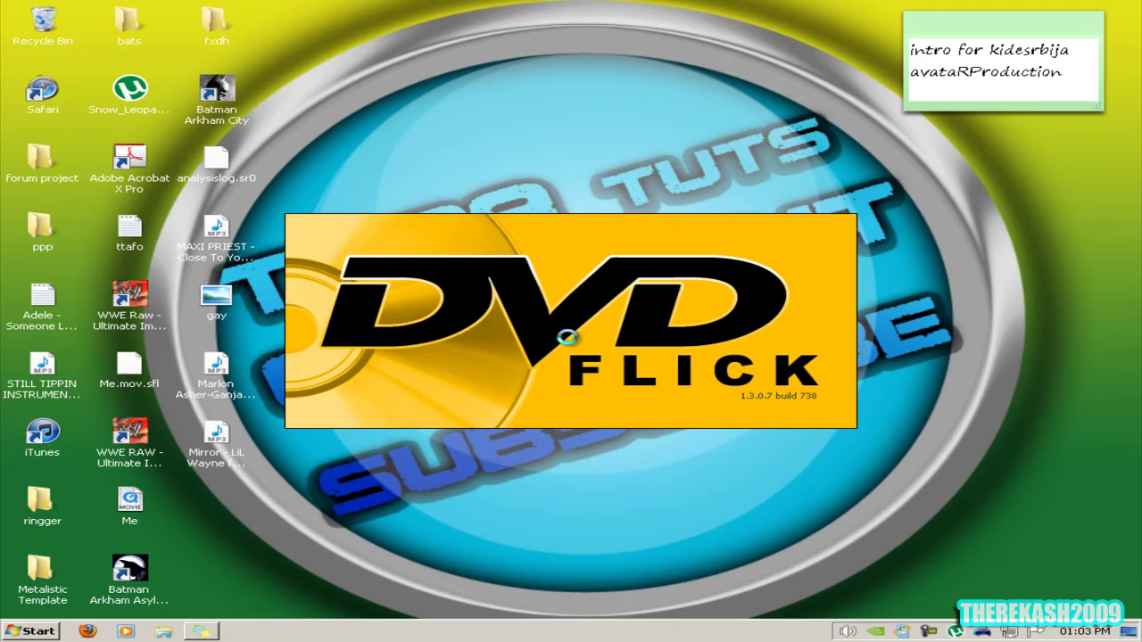
pyautogui.rightClick(956, 631)
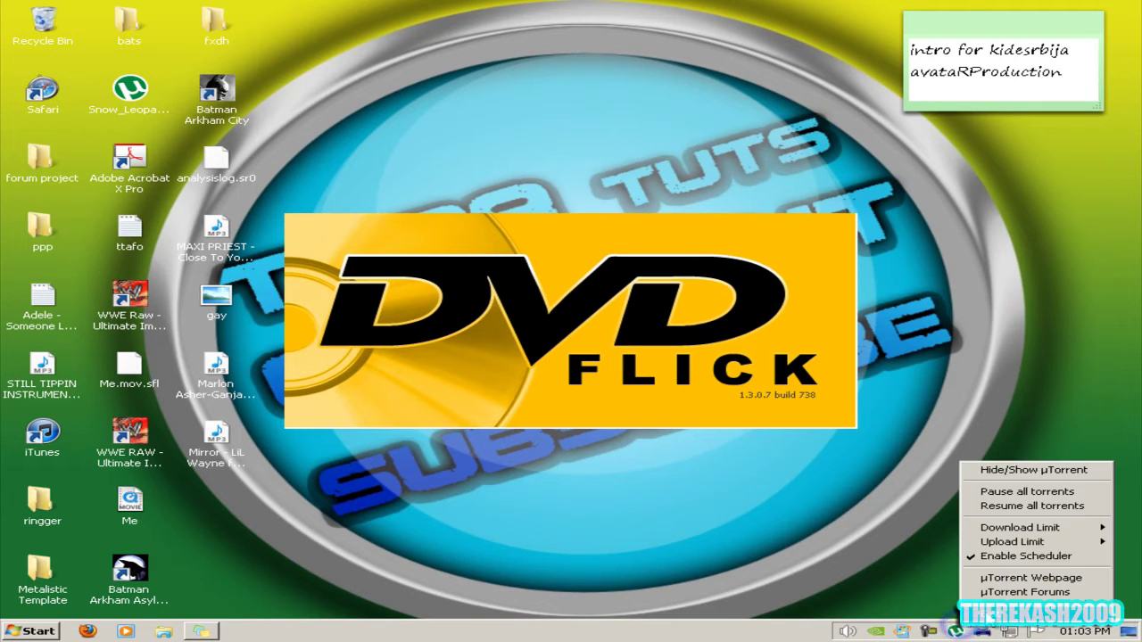
pyautogui.click(990, 611)
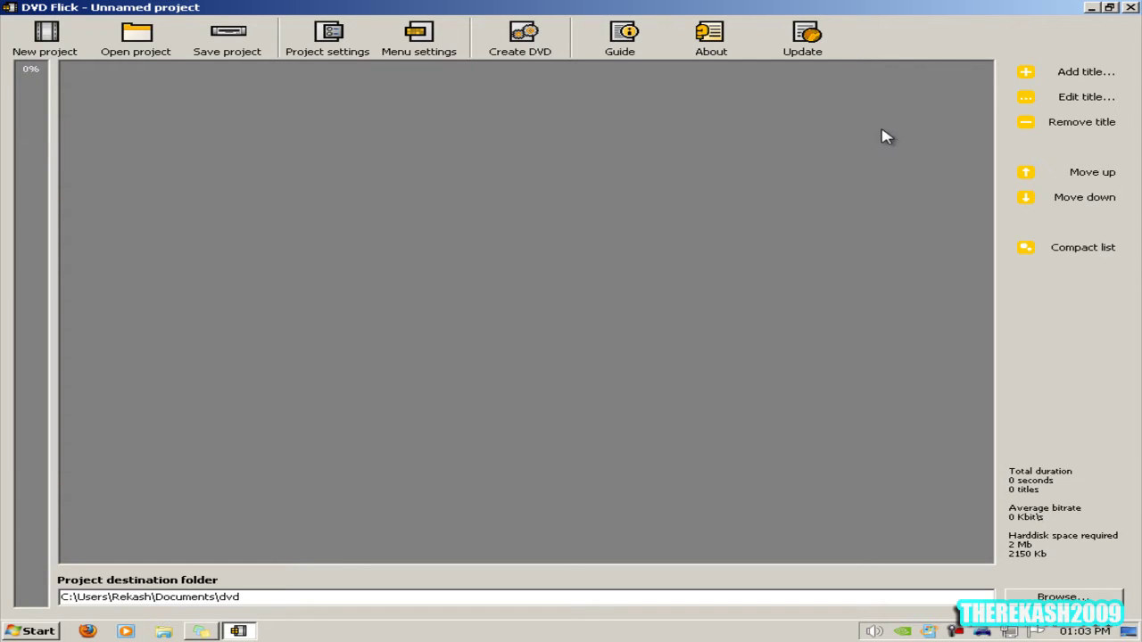
# Add the Bruce Almighty AVI as a title and choose the Plasma Sphere menu style.
pyautogui.click(1068, 79)
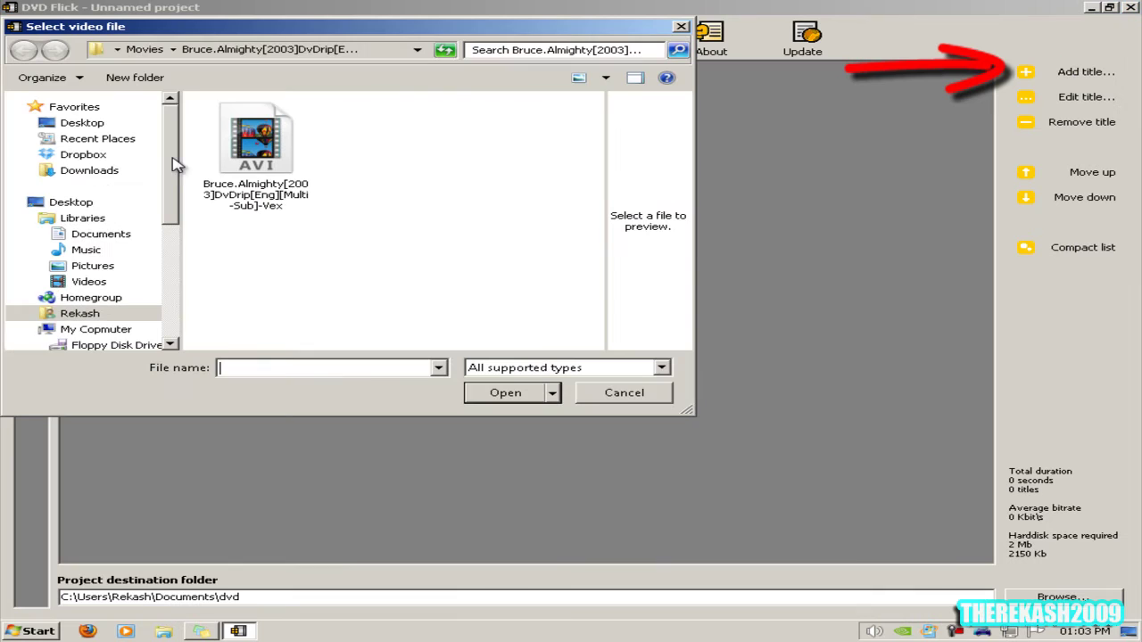
pyautogui.doubleClick(257, 166)
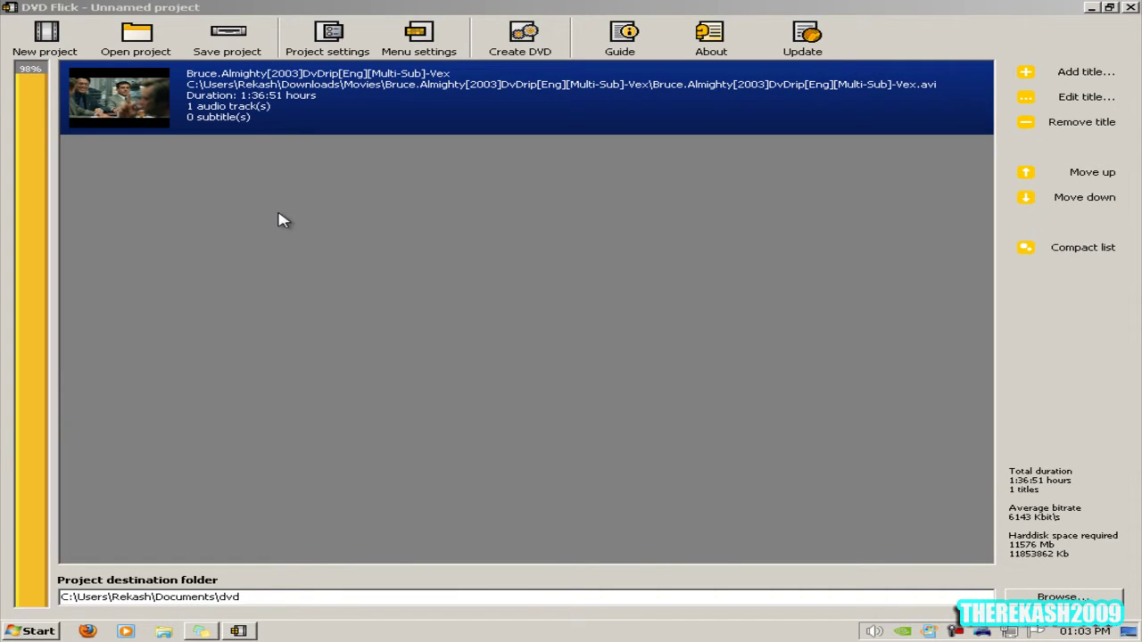
pyautogui.click(420, 41)
pyautogui.click(233, 243)
pyautogui.click(223, 286)
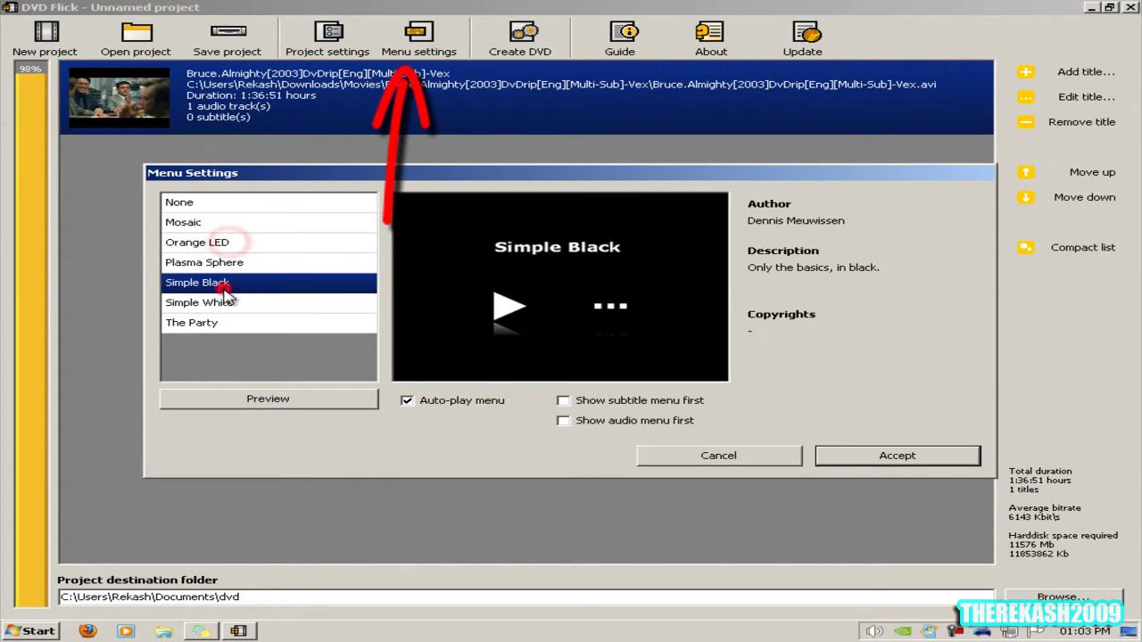
pyautogui.click(236, 263)
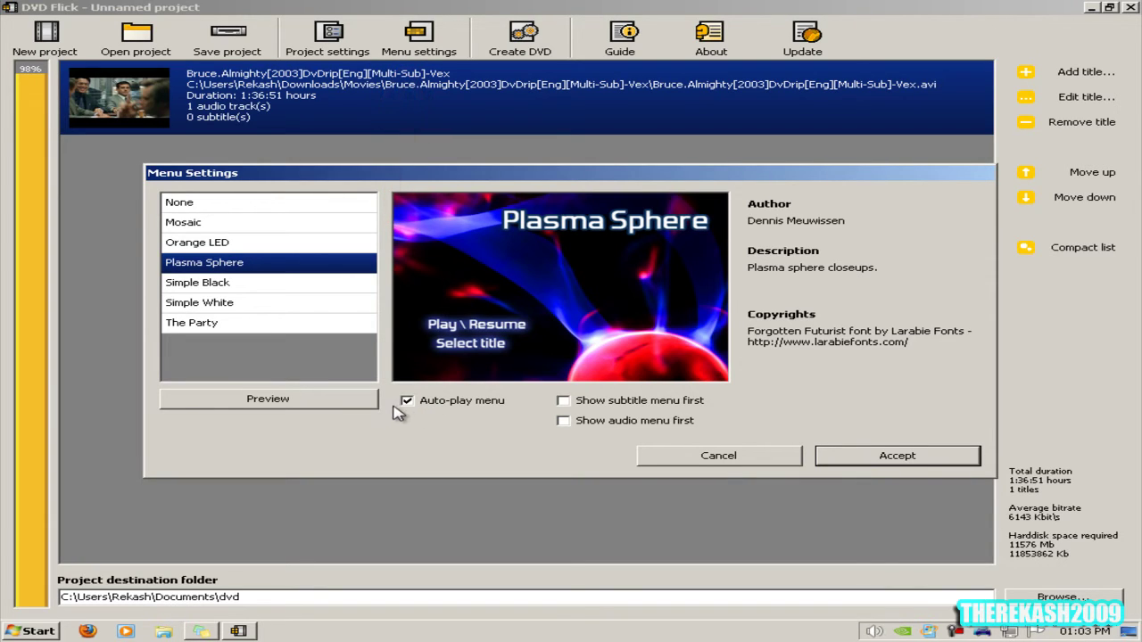
pyautogui.click(898, 459)
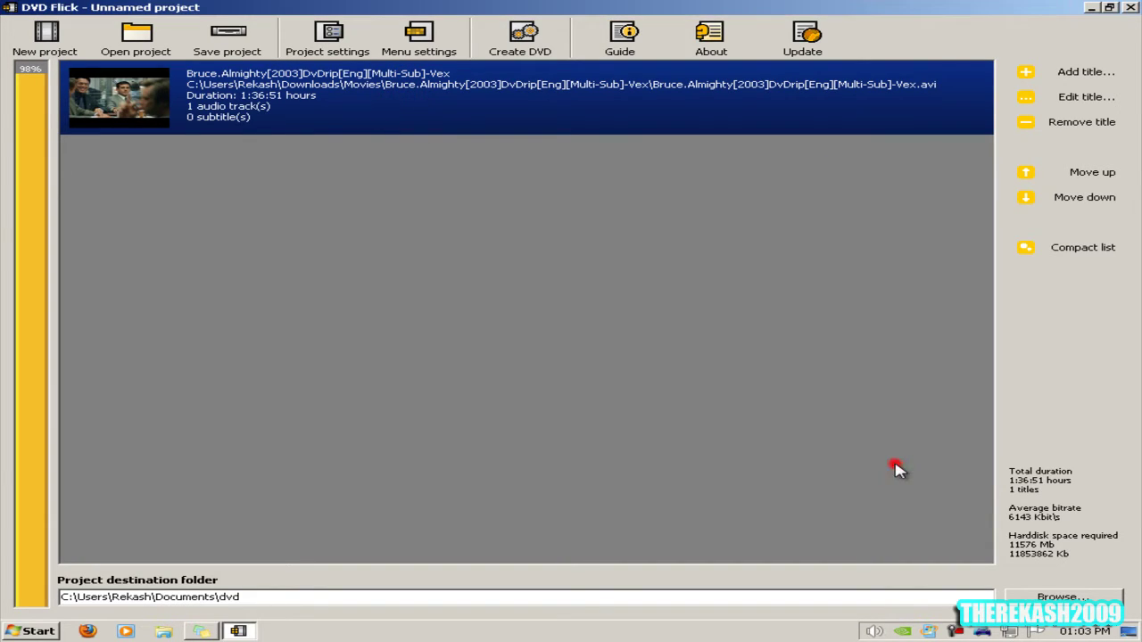
# Add English.srt as a subtitle track in the Bruce Almighty title's properties.
pyautogui.click(1023, 96)
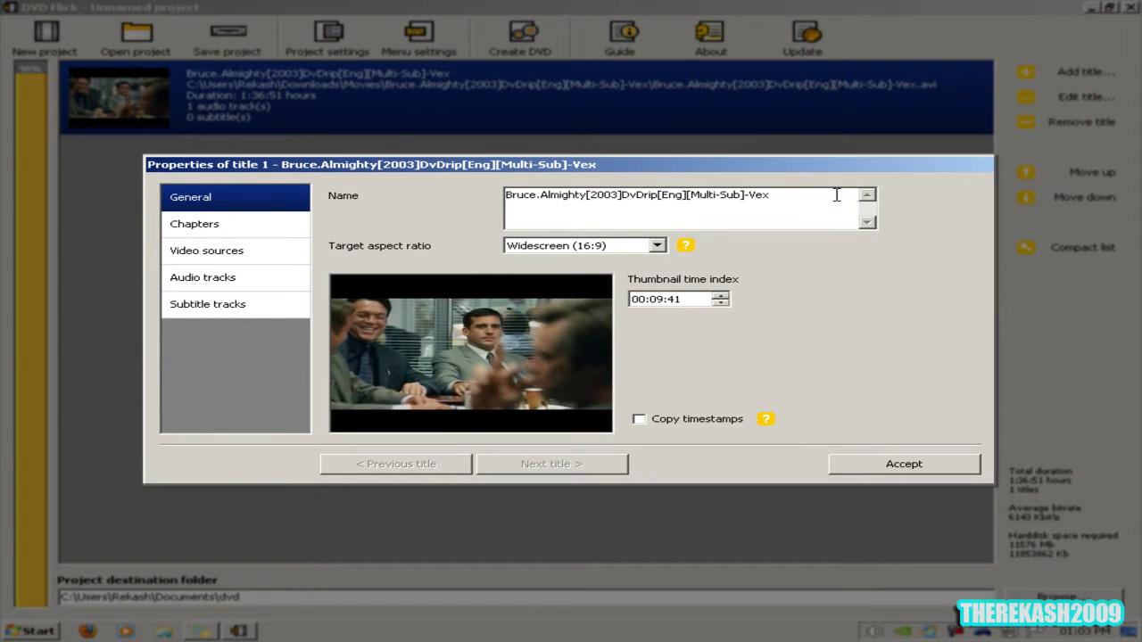
pyautogui.doubleClick(837, 194)
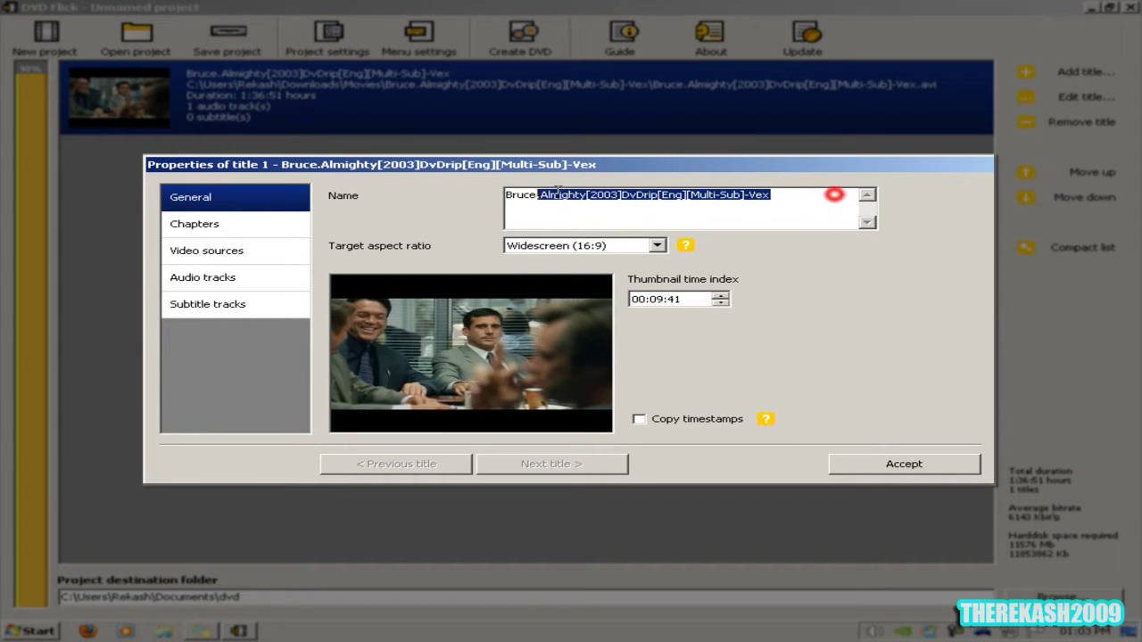
pyautogui.click(651, 249)
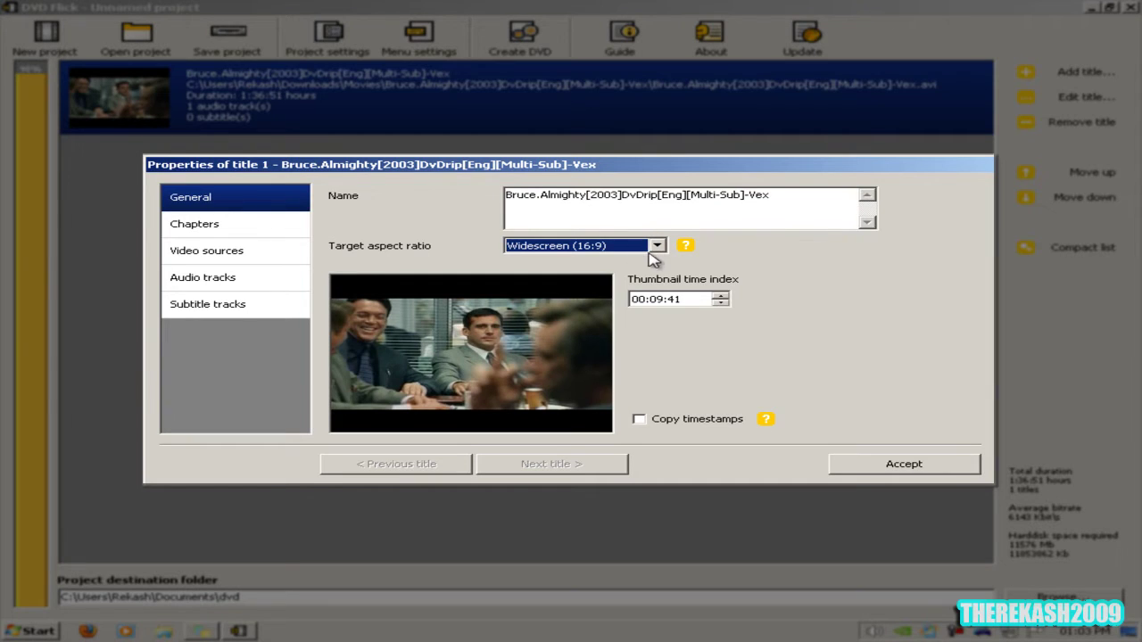
pyautogui.click(216, 226)
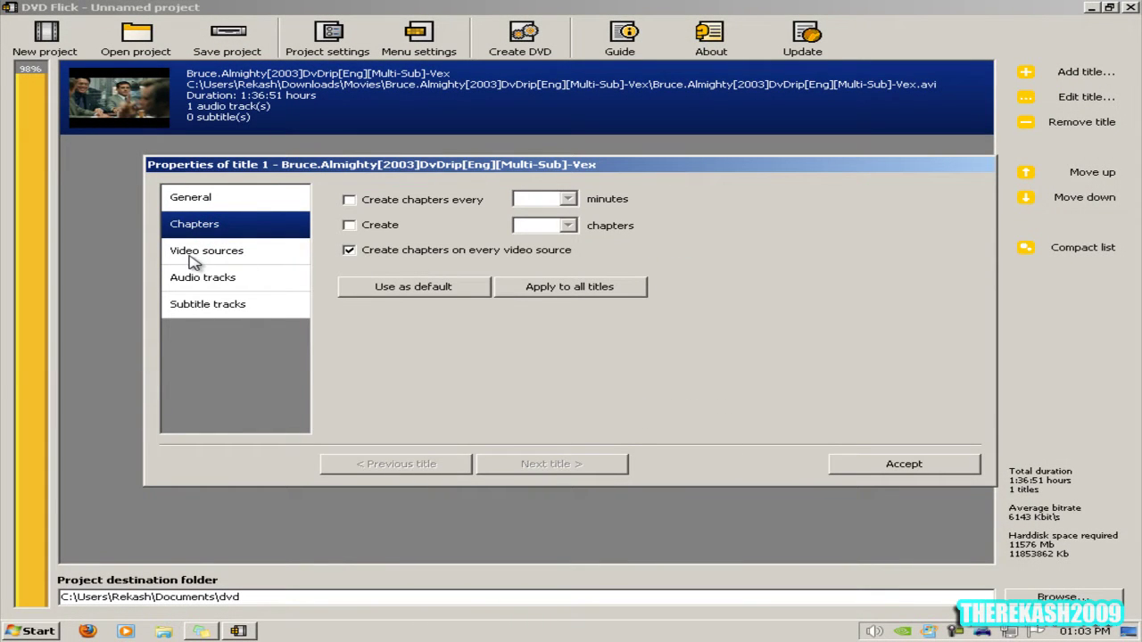
pyautogui.click(225, 253)
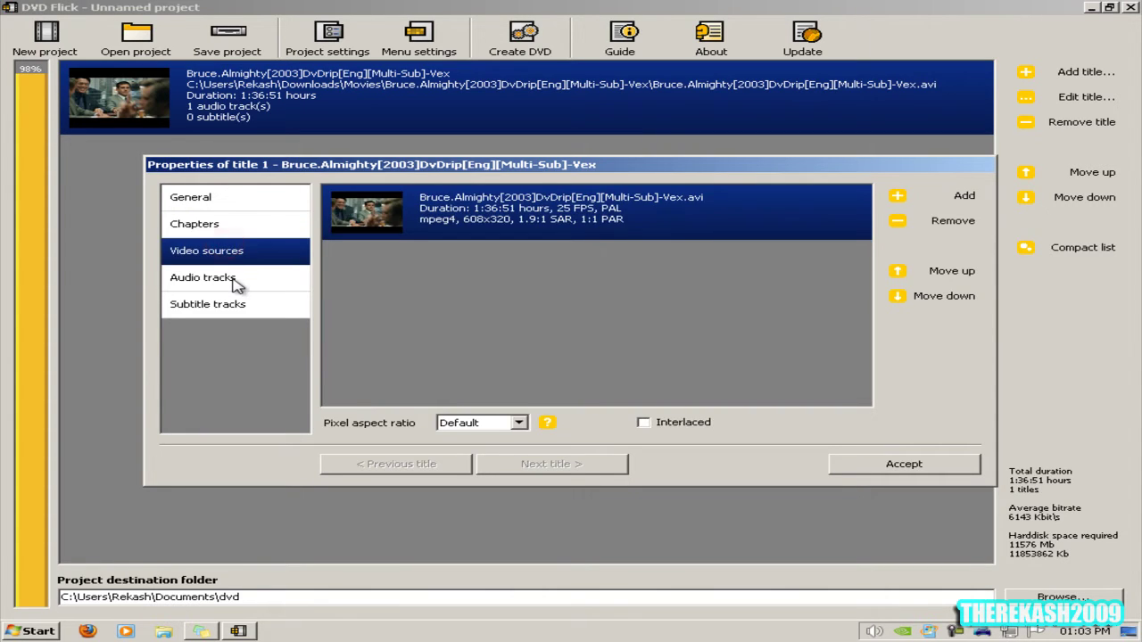
pyautogui.click(230, 278)
pyautogui.click(225, 304)
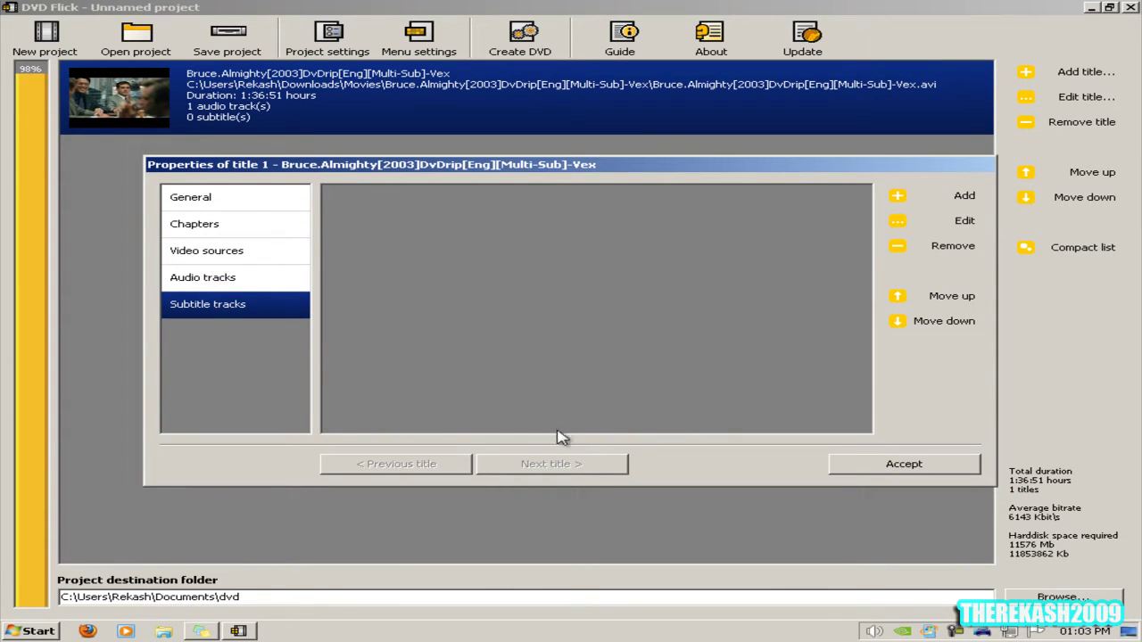
pyautogui.click(964, 195)
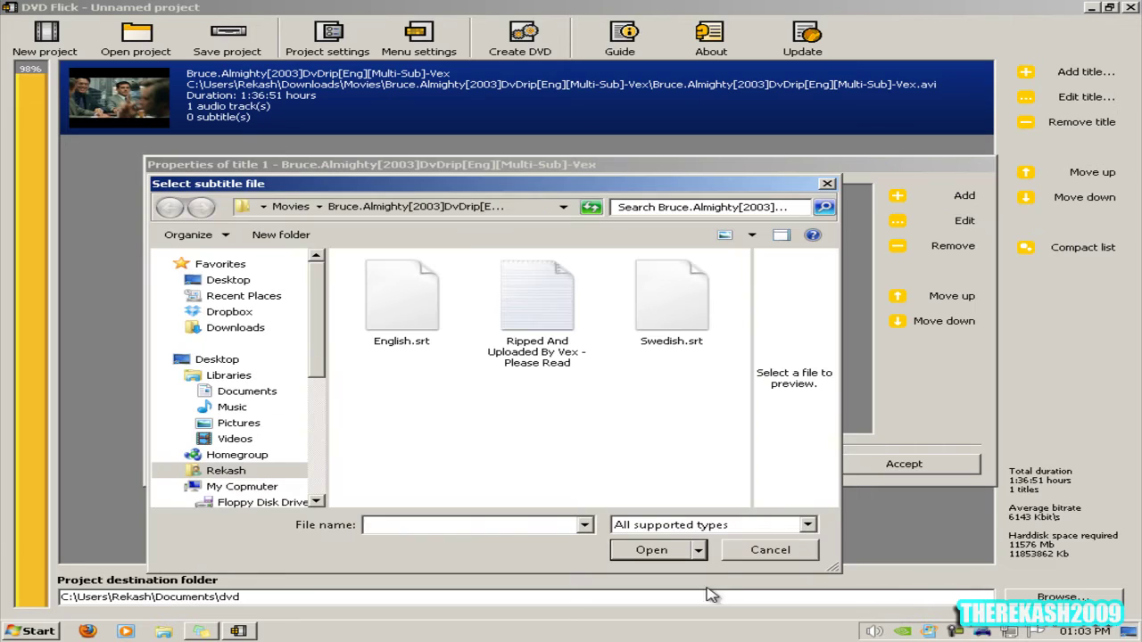
pyautogui.doubleClick(406, 312)
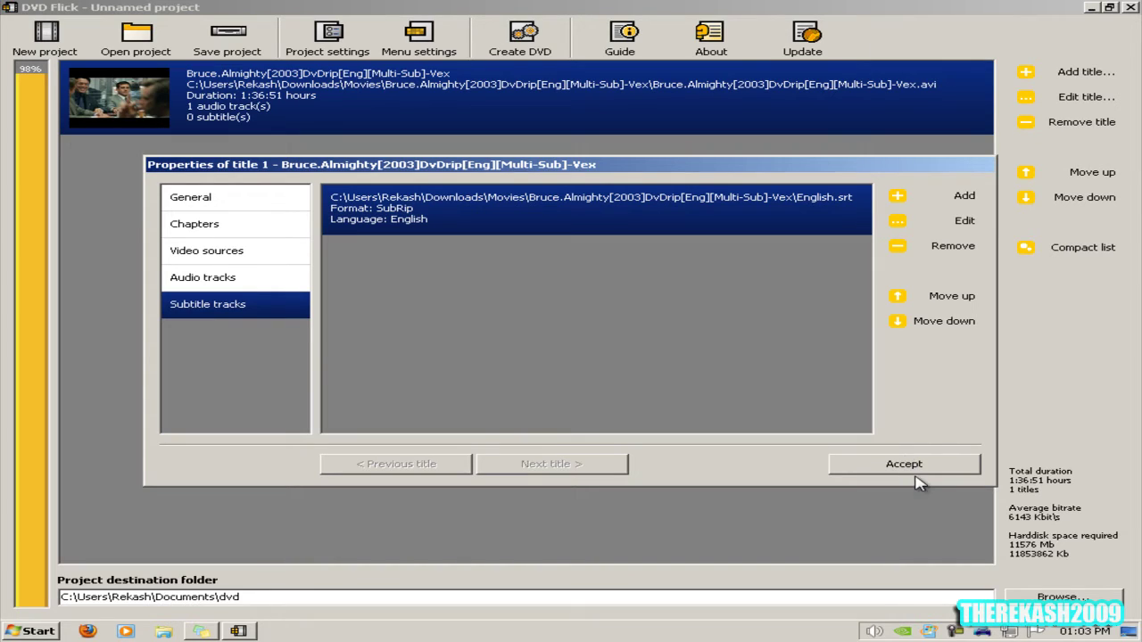
pyautogui.click(926, 471)
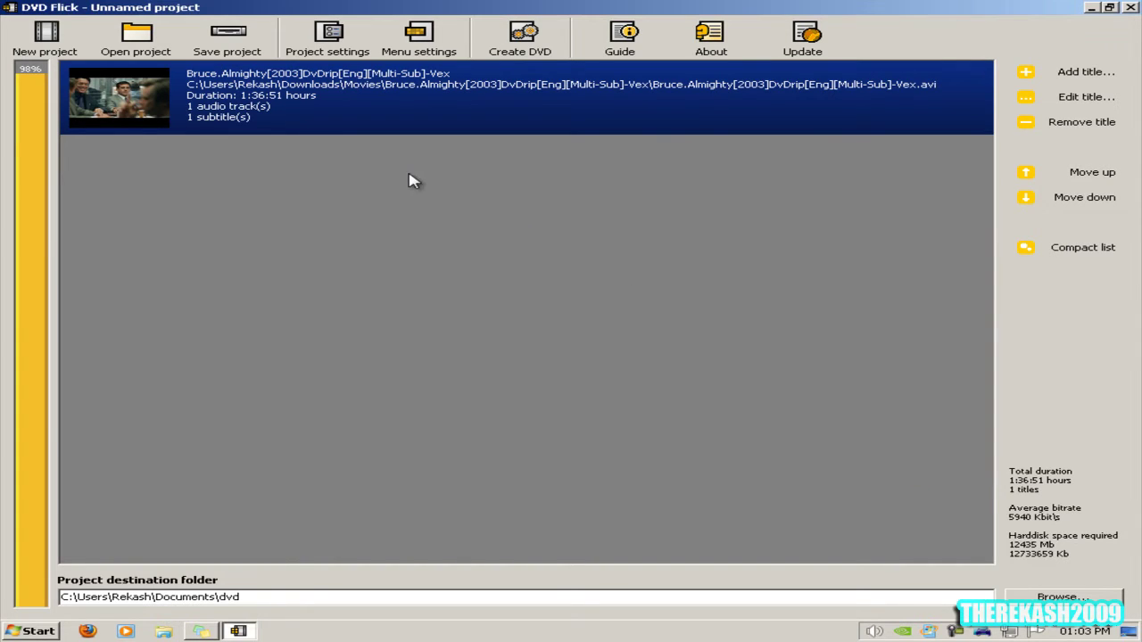
# Name the project 'Bruce almighty' in the general project settings.
pyautogui.click(347, 54)
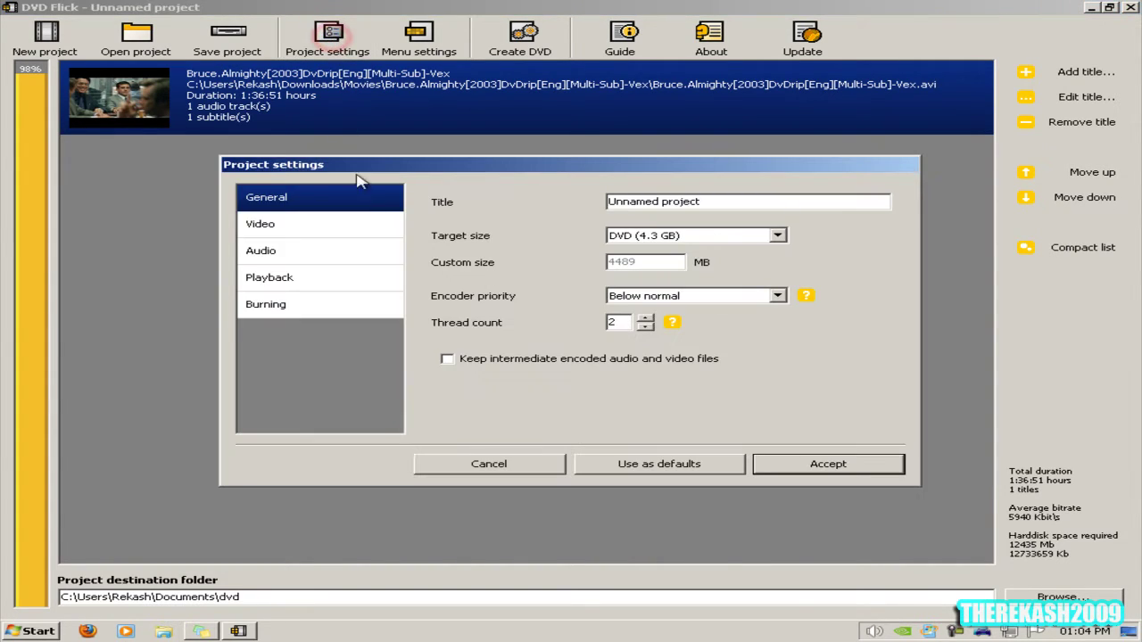
pyautogui.click(341, 203)
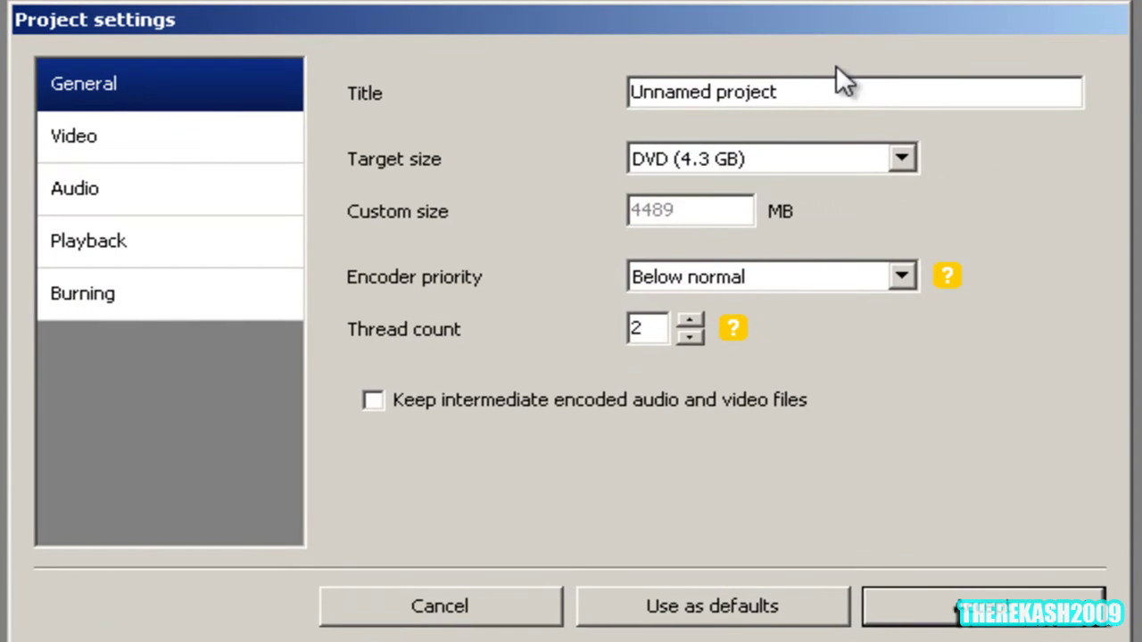
pyautogui.click(732, 201)
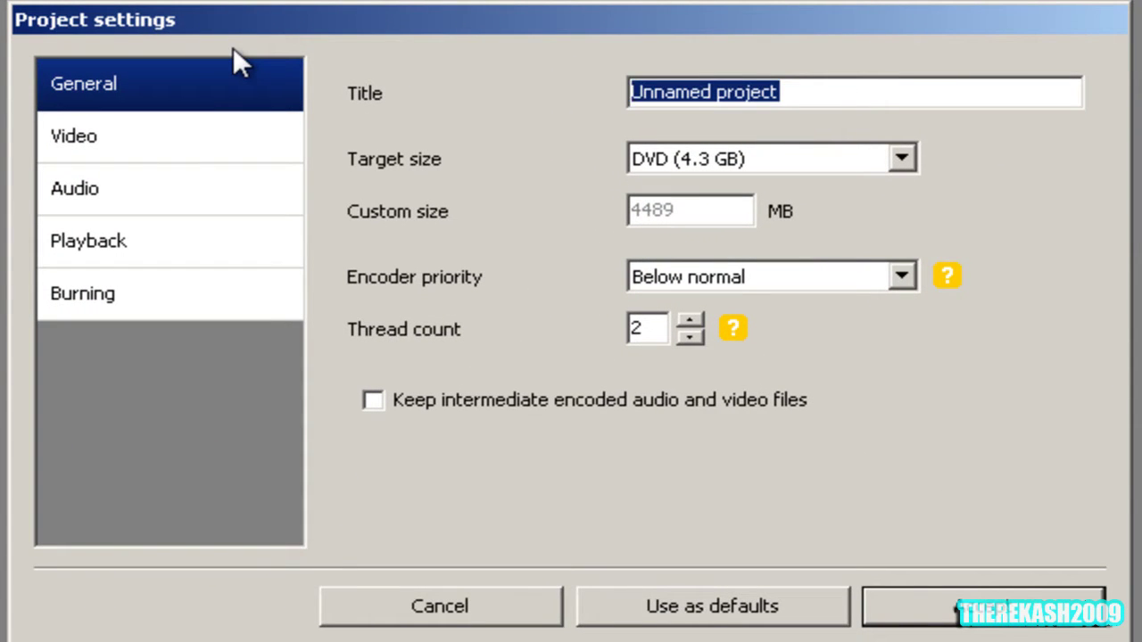
pyautogui.write('Bruce ')
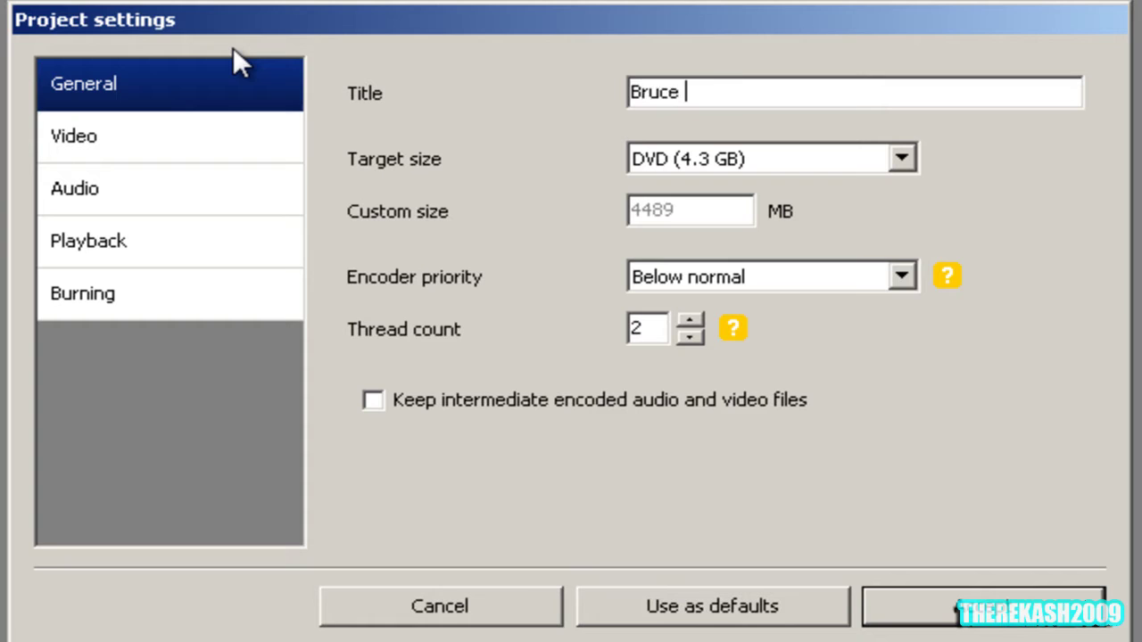
pyautogui.write('almighty')
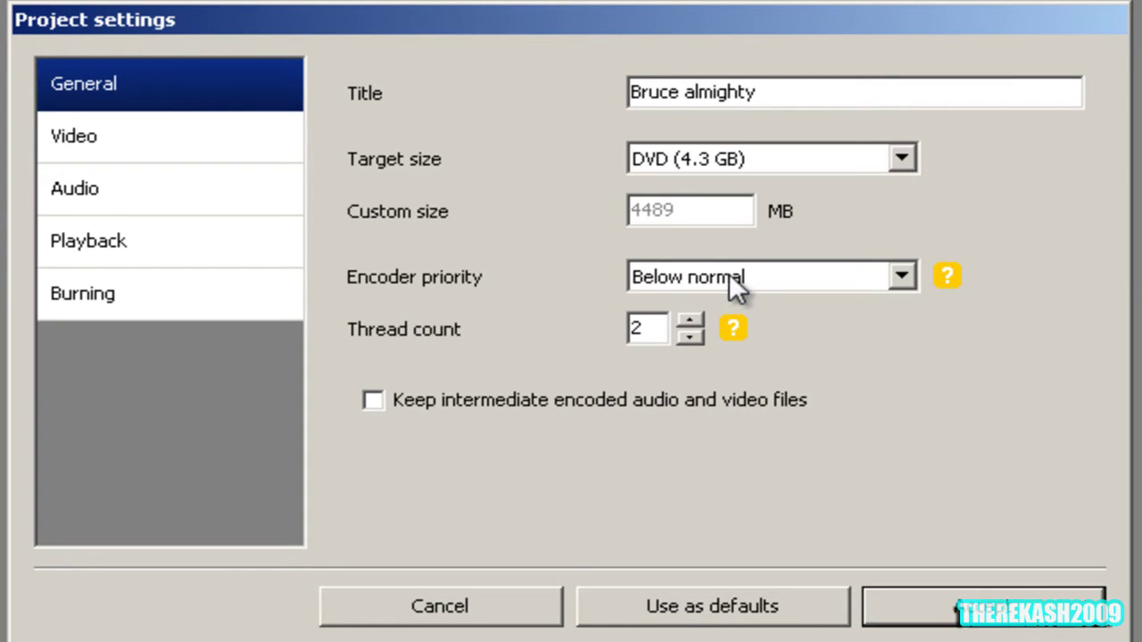
# Keep the DVD (4.3 GB) target size and set encoder priority to Above normal.
pyautogui.click(686, 153)
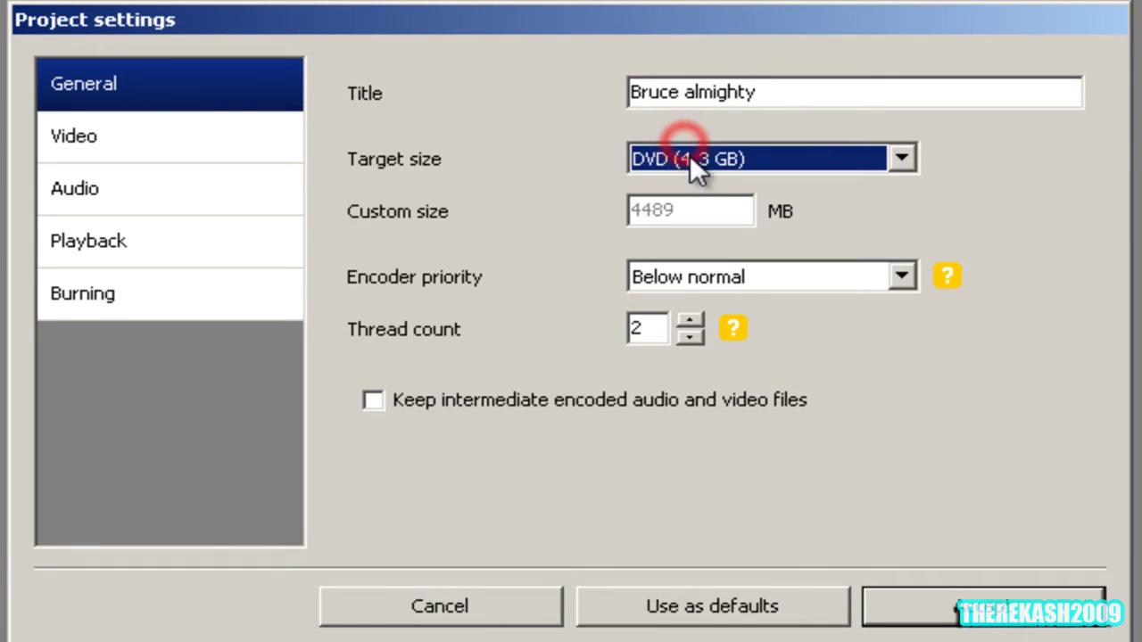
pyautogui.click(684, 273)
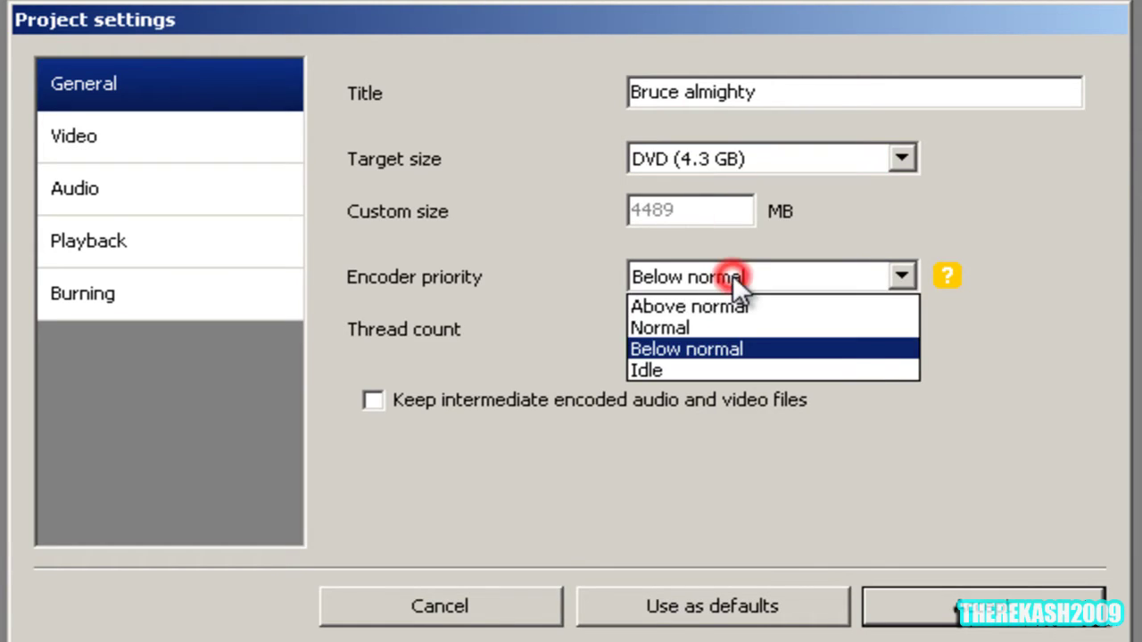
pyautogui.click(690, 324)
pyautogui.click(713, 279)
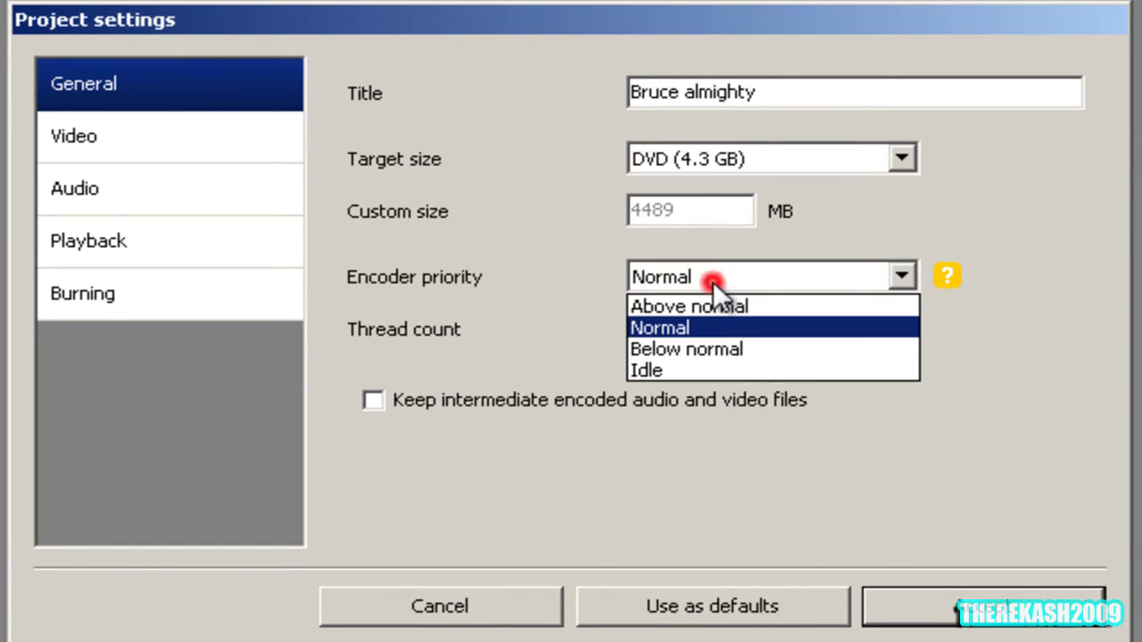
pyautogui.click(693, 301)
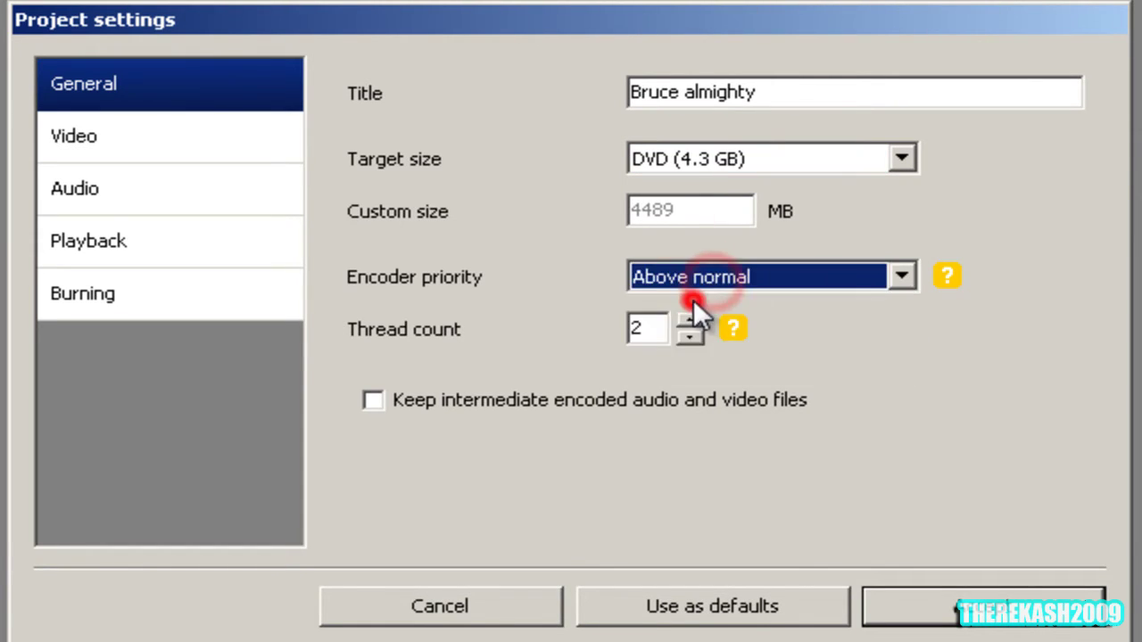
# Set the video target format to PAL and the encoding profile to Best.
pyautogui.click(165, 137)
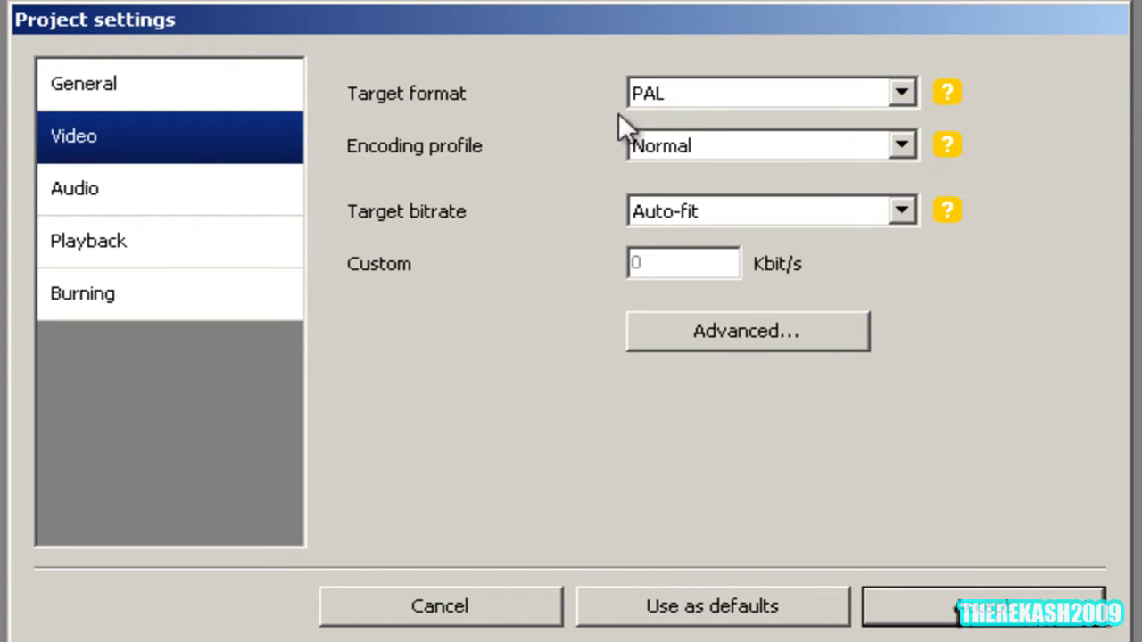
pyautogui.click(903, 93)
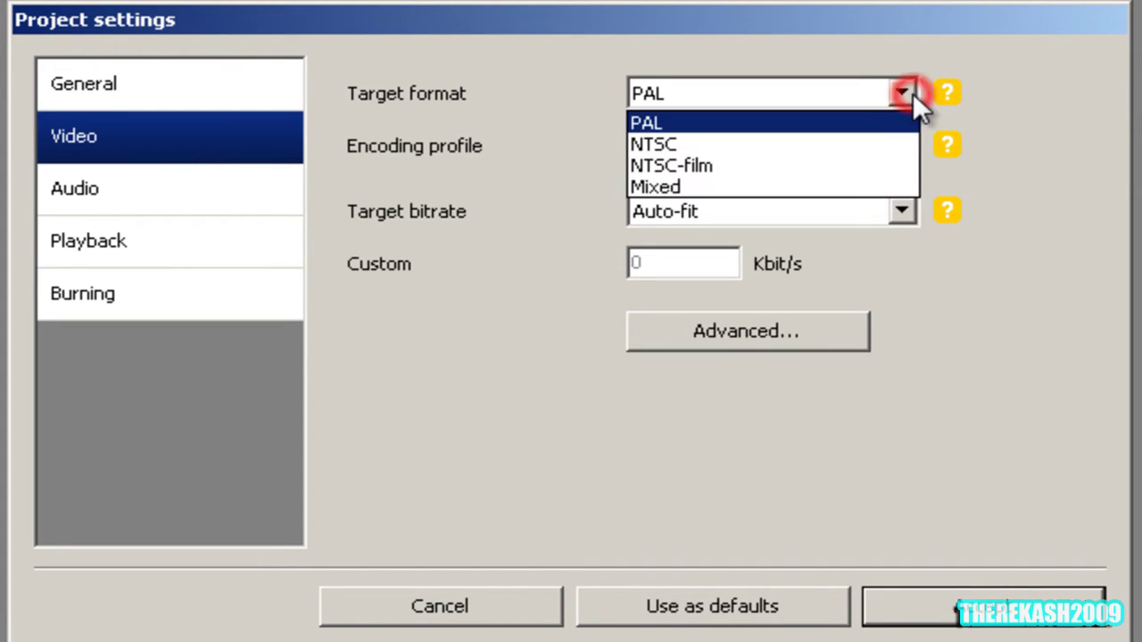
pyautogui.click(906, 93)
pyautogui.click(866, 131)
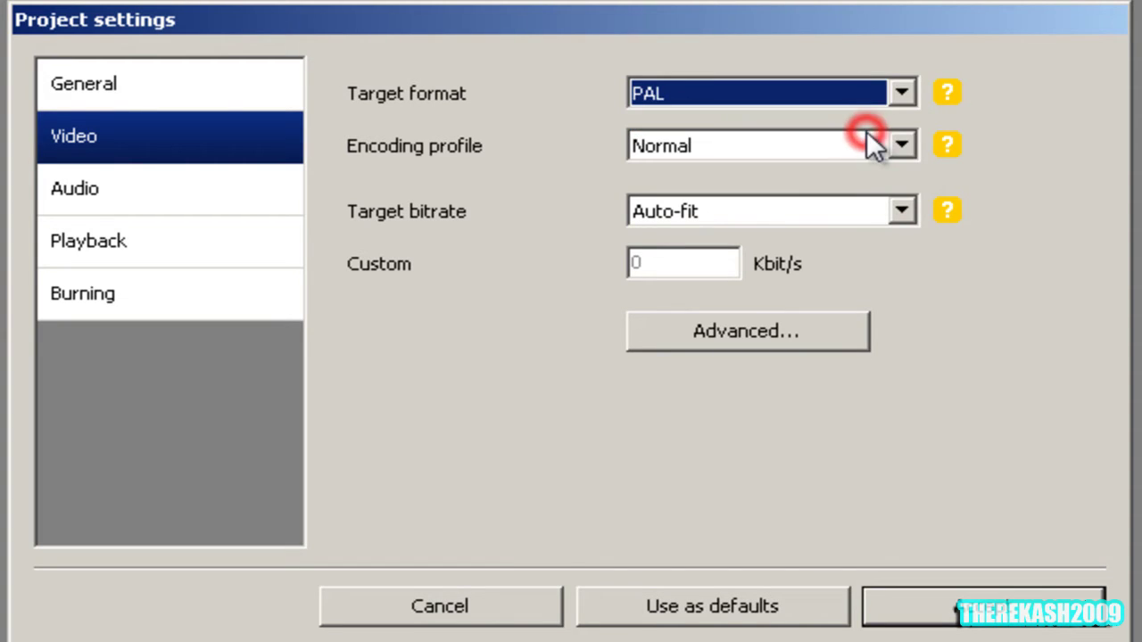
pyautogui.click(884, 142)
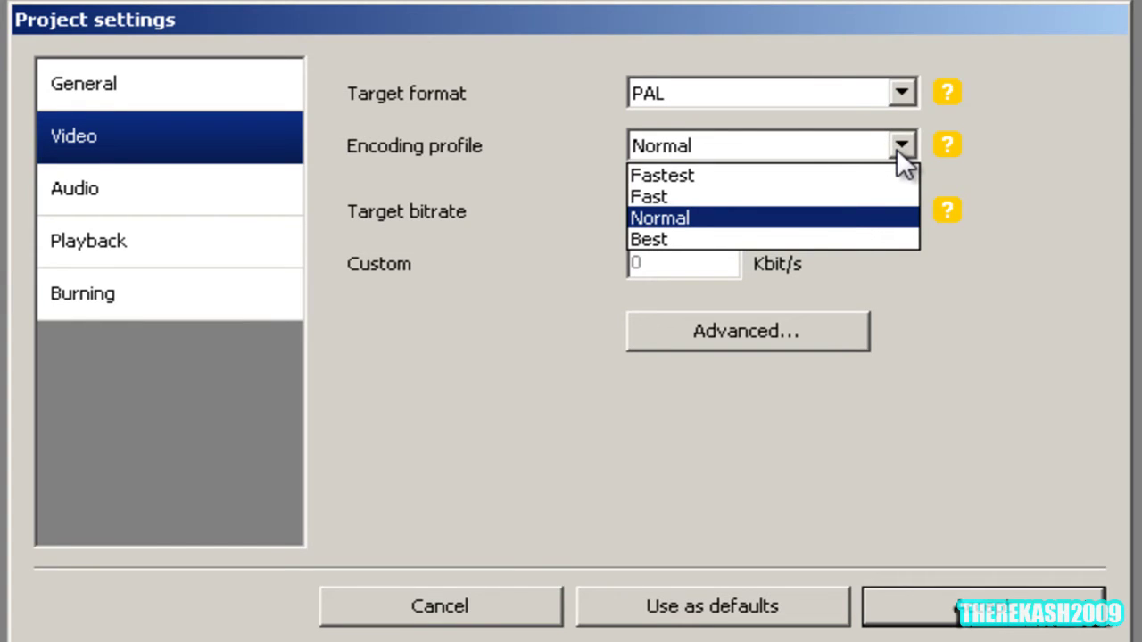
pyautogui.click(827, 241)
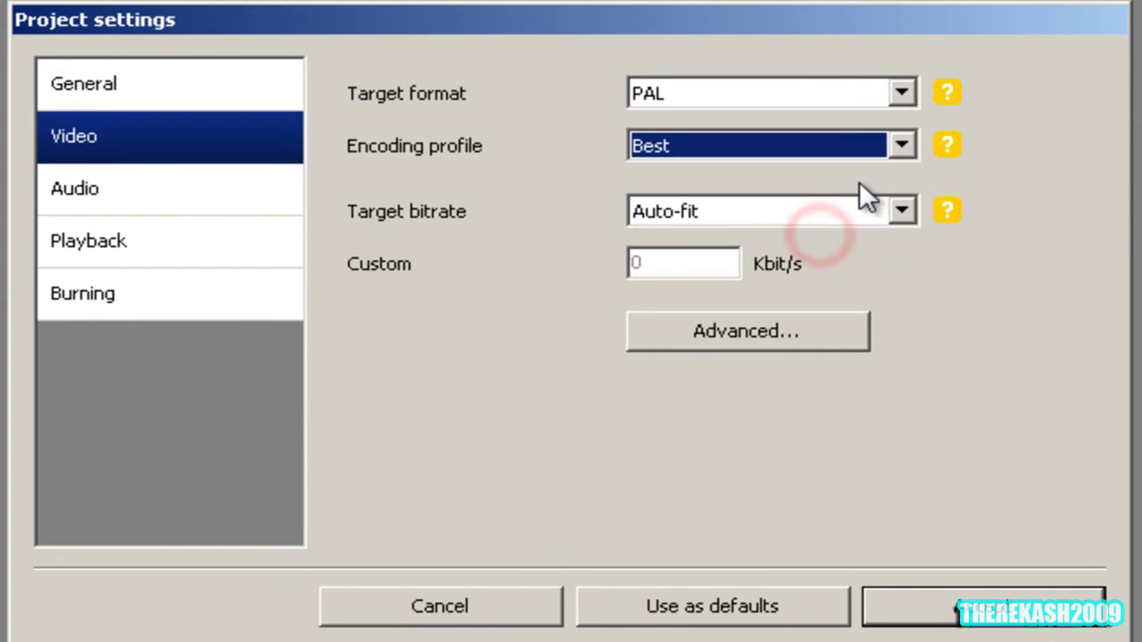
pyautogui.click(781, 152)
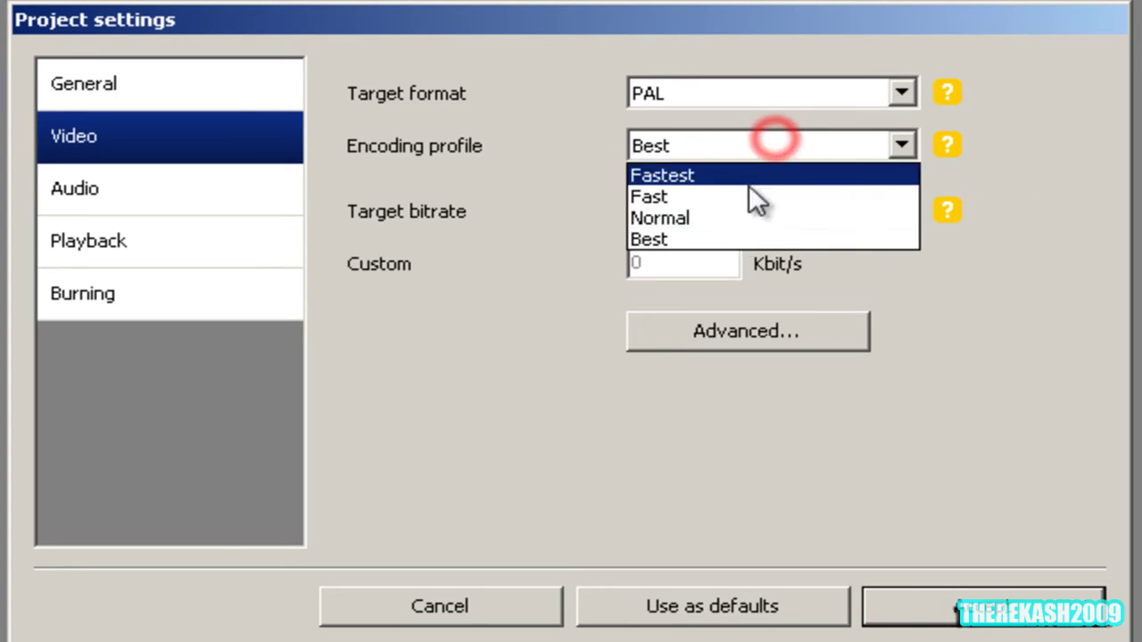
pyautogui.click(676, 245)
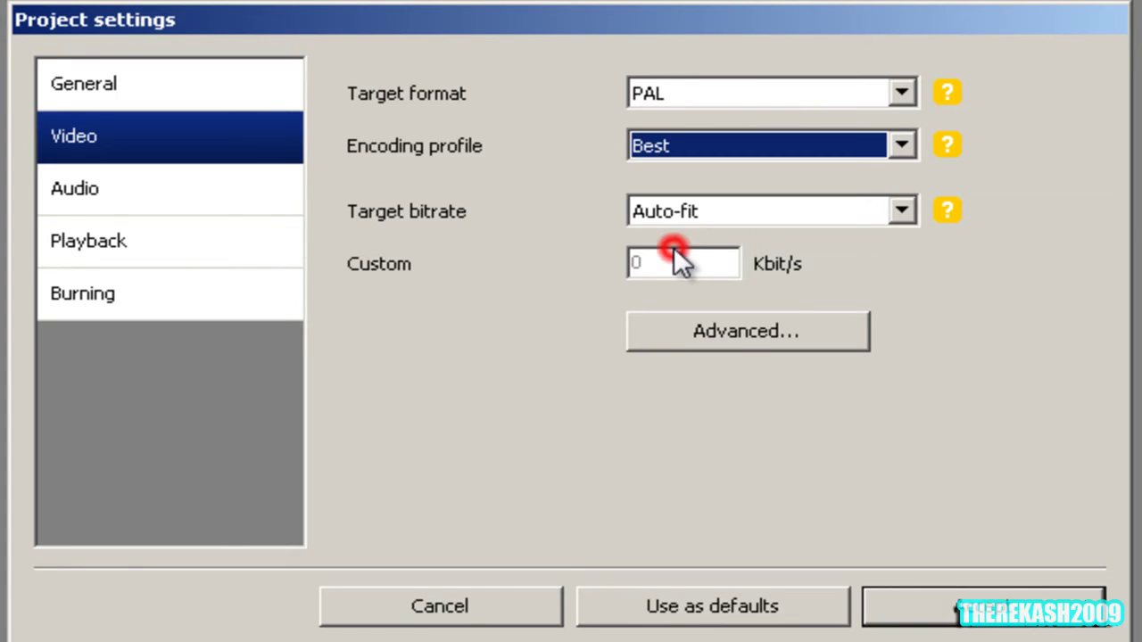
pyautogui.click(138, 193)
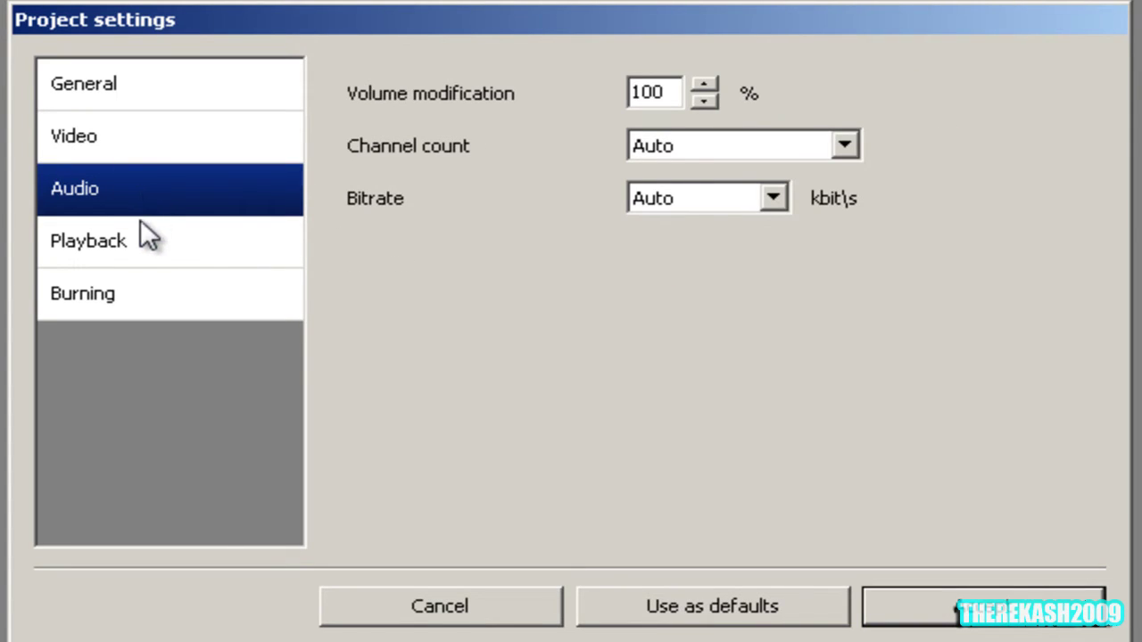
# Review the playback option for after a title finishes, leaving it unchanged.
pyautogui.click(134, 250)
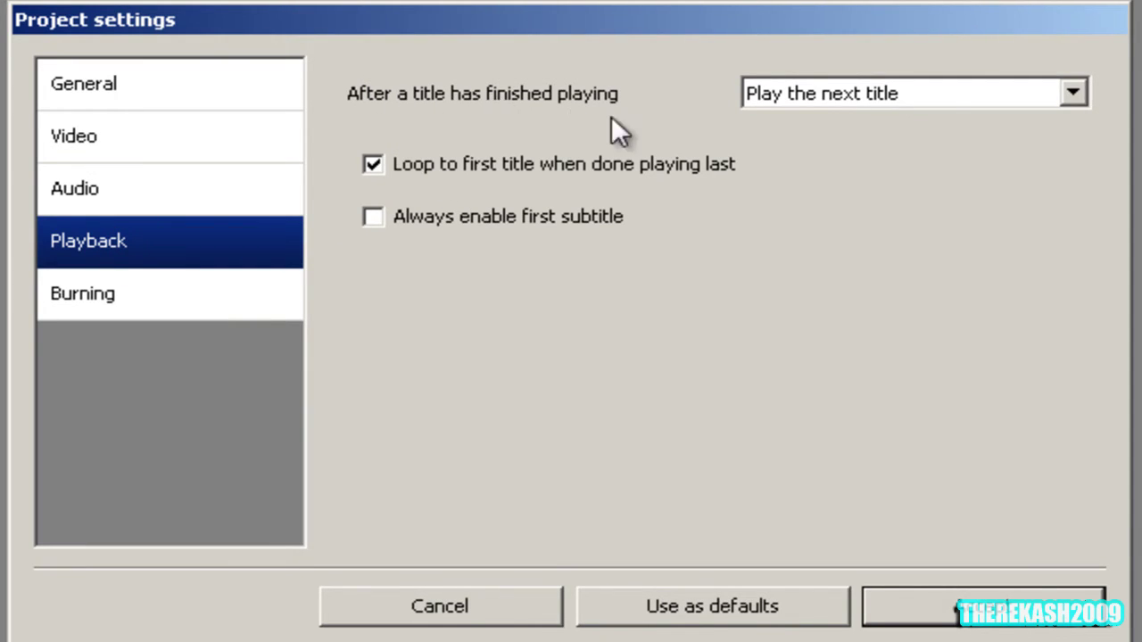
pyautogui.click(968, 89)
pyautogui.click(969, 89)
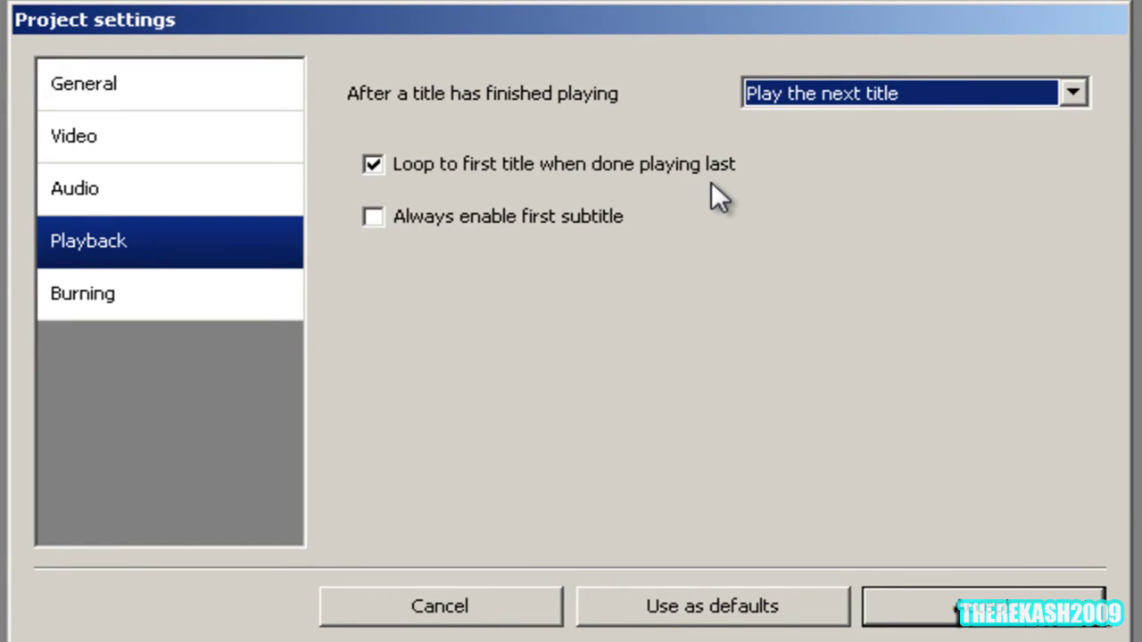
pyautogui.click(174, 298)
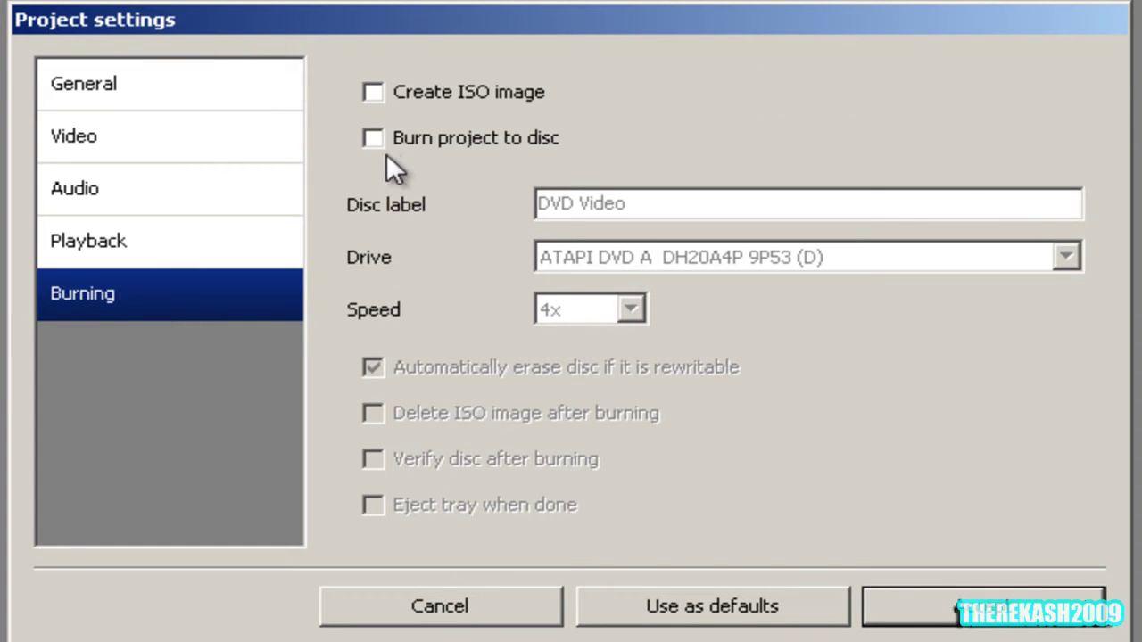
# Enable burning to disc with label 'Bruce almighty' on the only DVD drive.
pyautogui.click(373, 139)
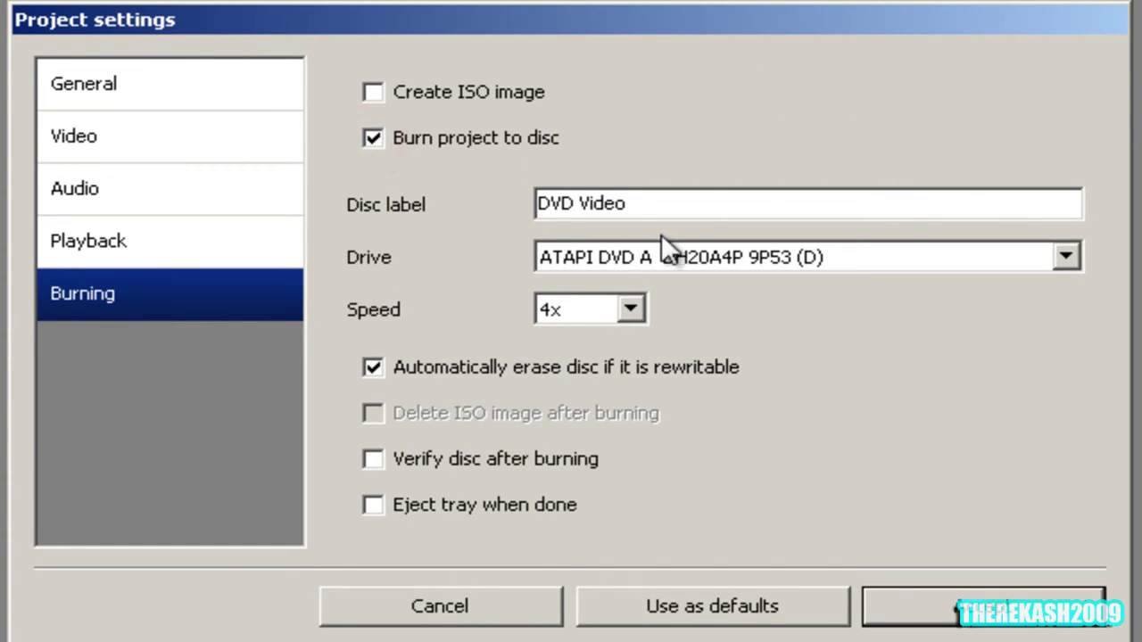
pyautogui.moveTo(707, 204); pyautogui.dragTo(461, 234)
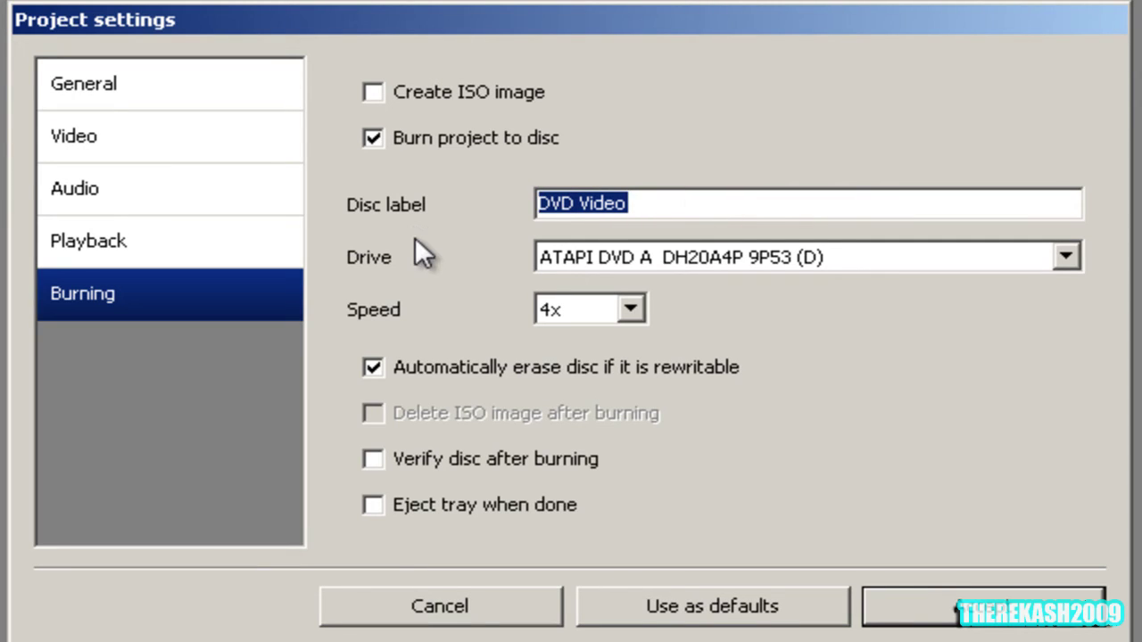
pyautogui.write('B')
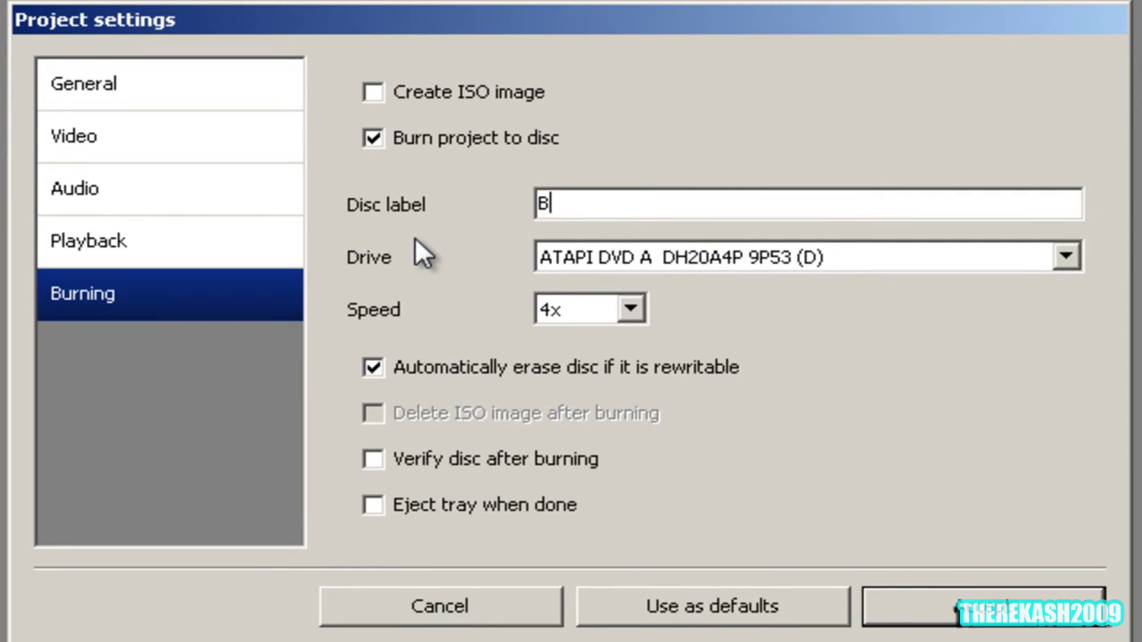
pyautogui.write('ruce al')
pyautogui.write('migh')
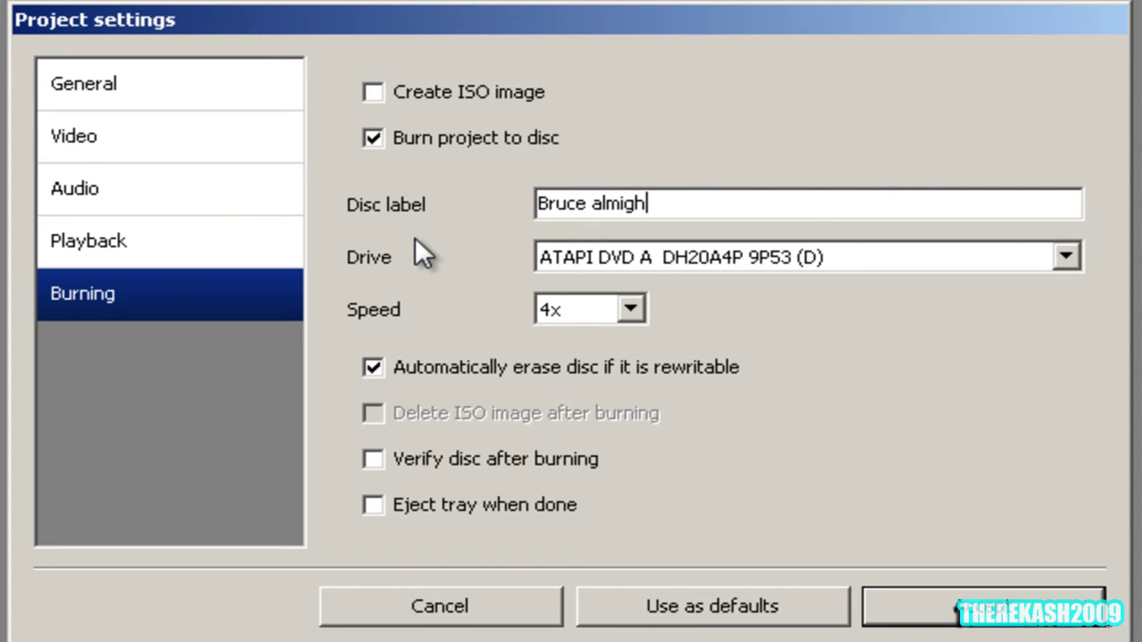
pyautogui.write('ty')
pyautogui.click(701, 254)
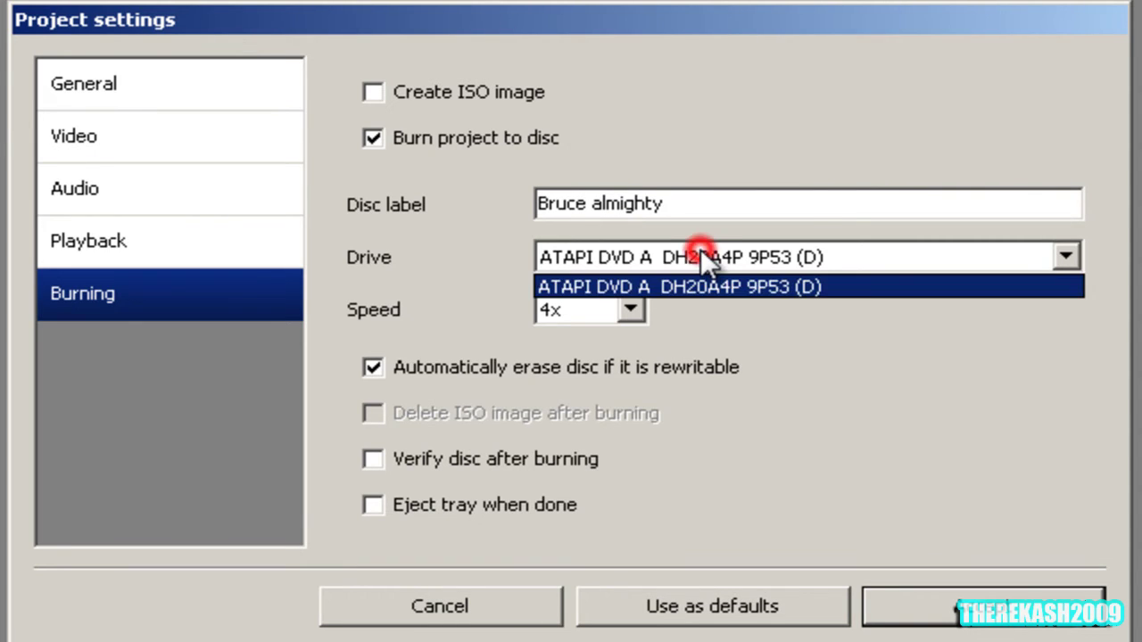
pyautogui.click(700, 254)
pyautogui.click(673, 275)
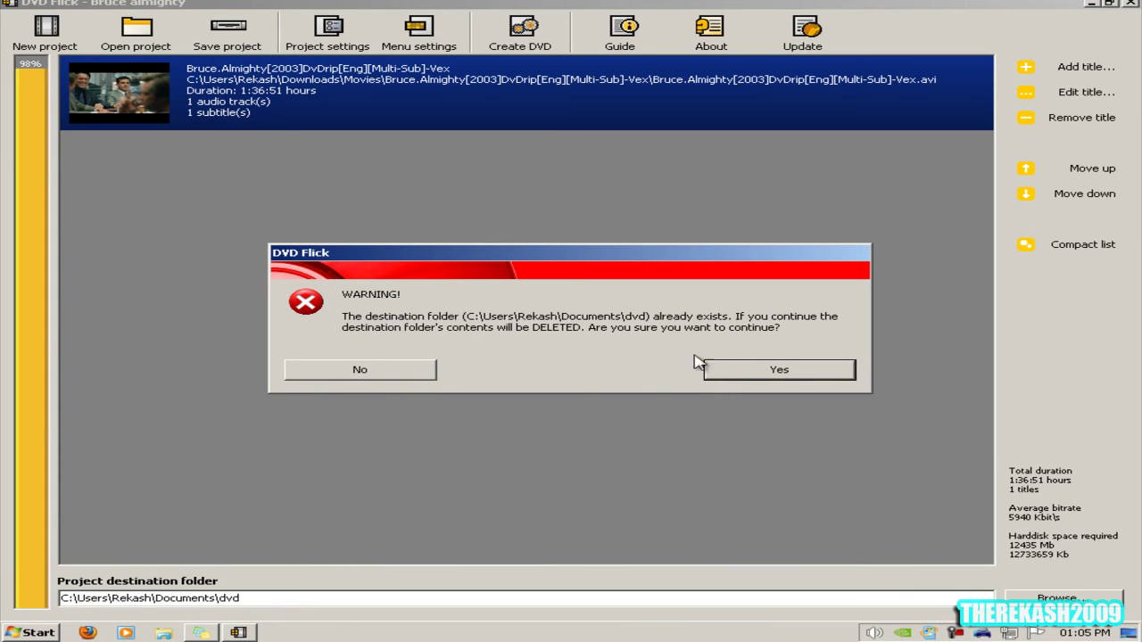
# Allow overwriting the destination folder and let encoding run until ImgBurn starts burning.
pyautogui.click(769, 366)
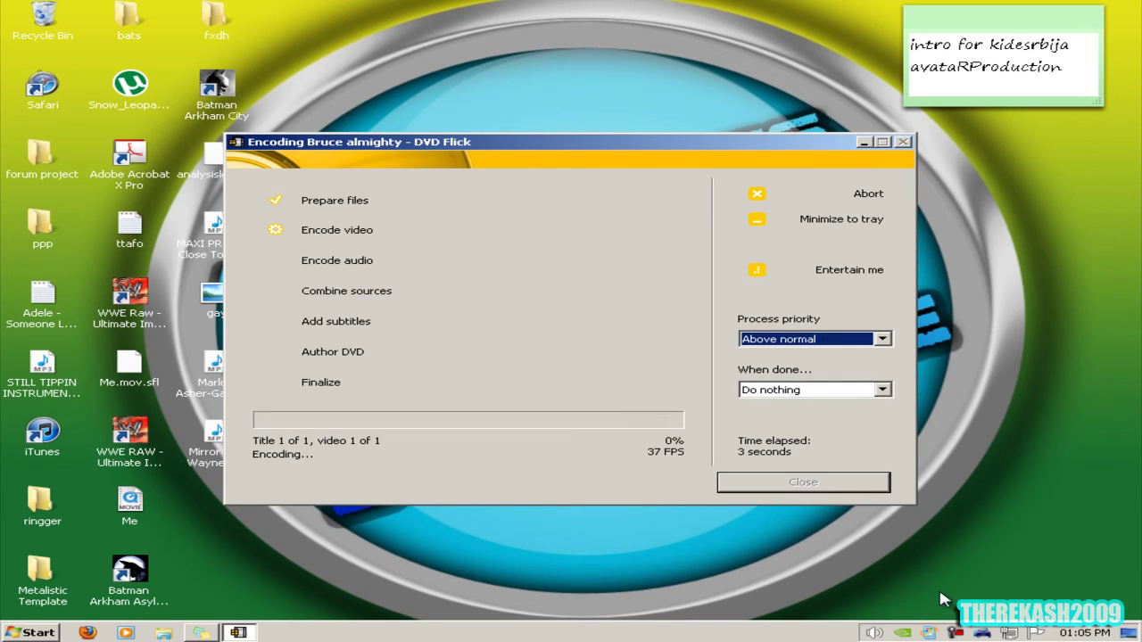
pyautogui.rightClick(957, 631)
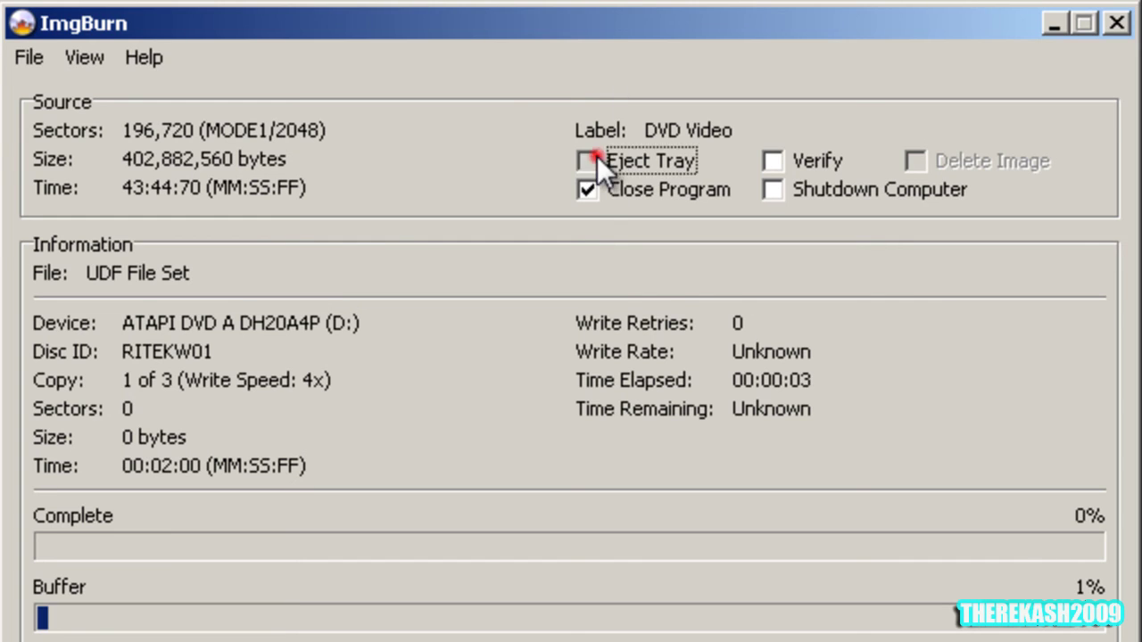
# Turn on ImgBurn's Eject Tray option while the write stays at 0%.
pyautogui.click(597, 158)
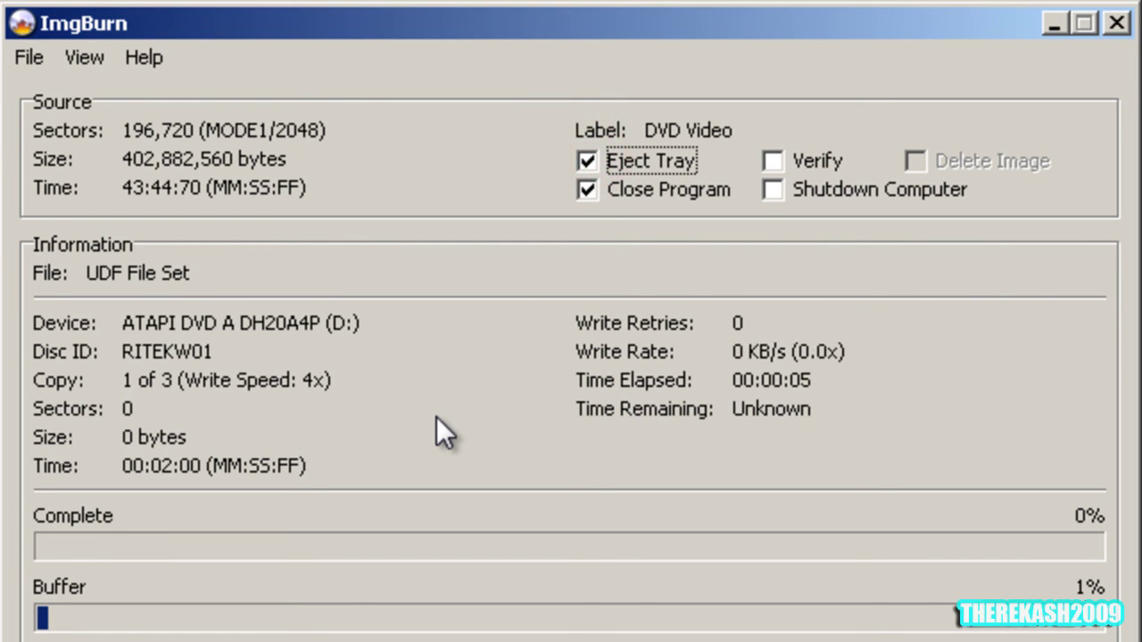